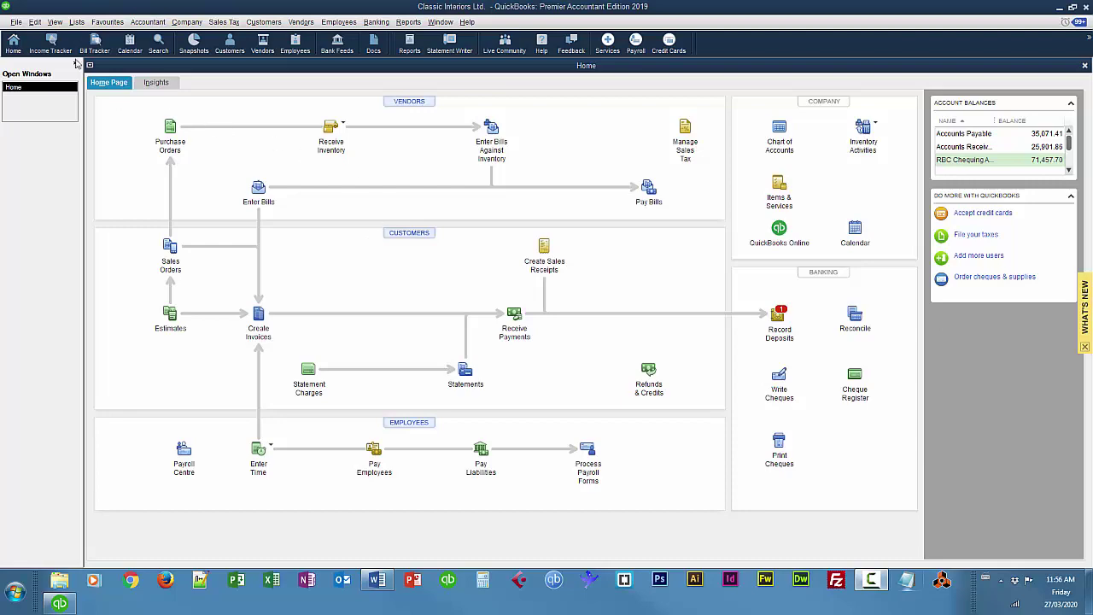
Enable creating invoices from a list of time and expenses in the company's Time & Expenses preferences.
click(35, 23)
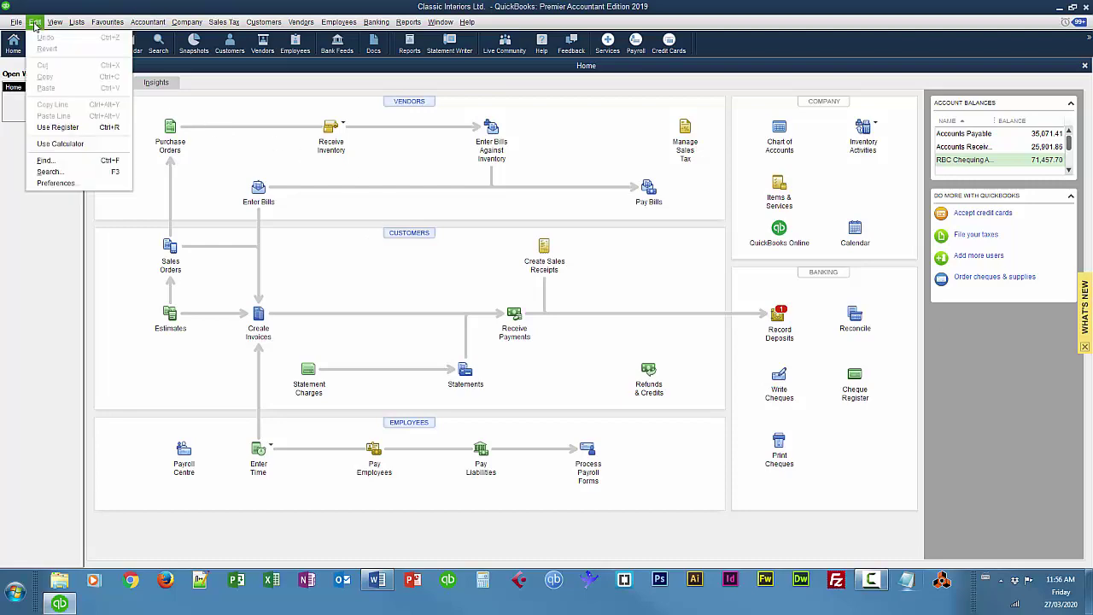
click(59, 183)
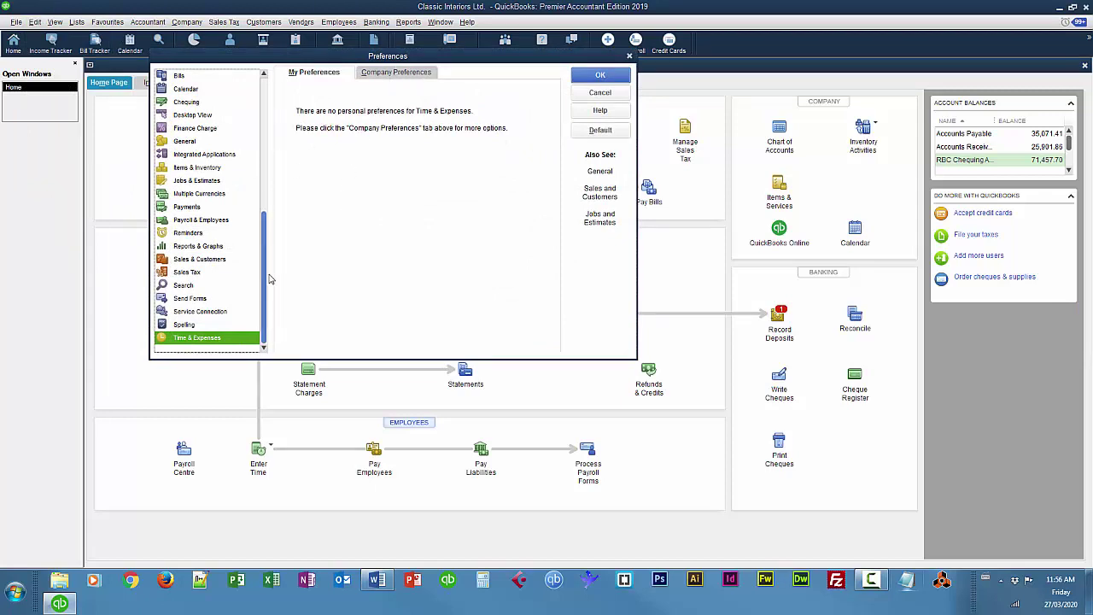
click(412, 76)
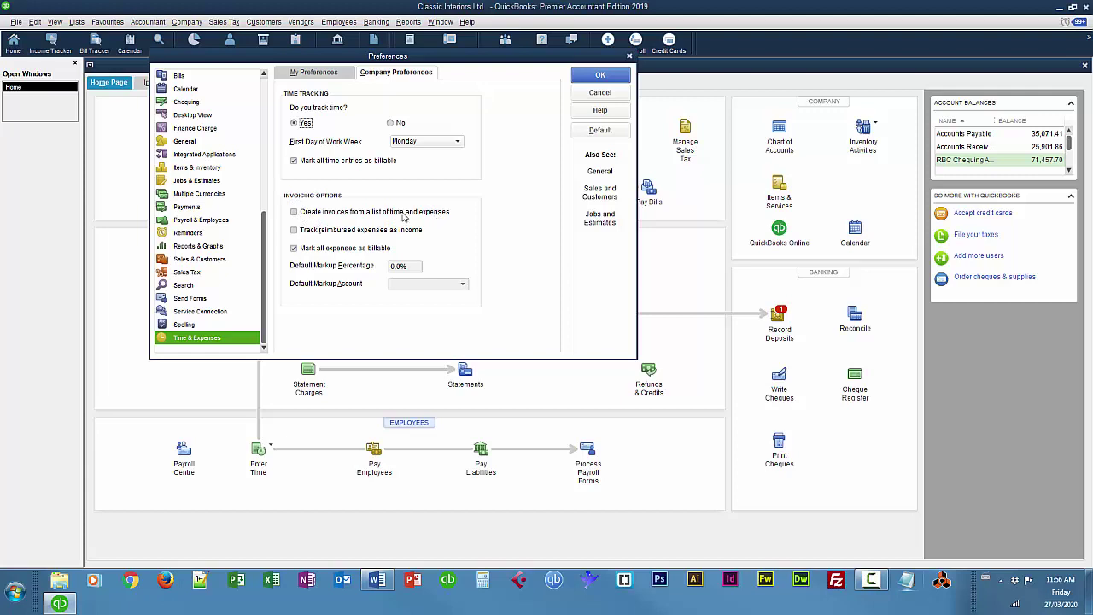
click(295, 213)
click(600, 77)
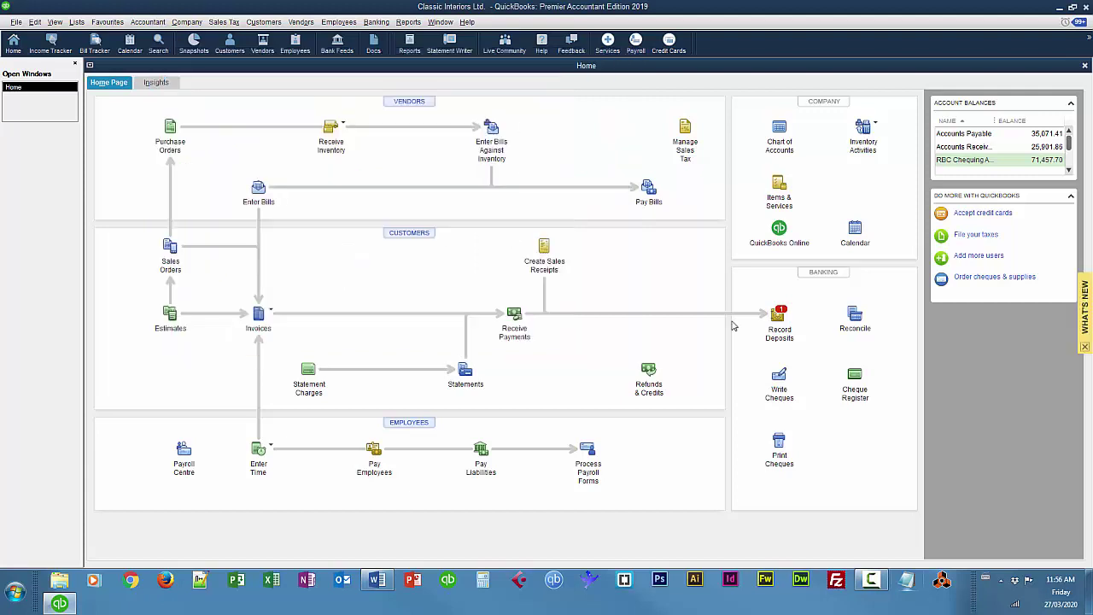
Start a new job named Design Office under the customer Martinez Advertising Inc., with an opening balance date of 15 March.
click(418, 234)
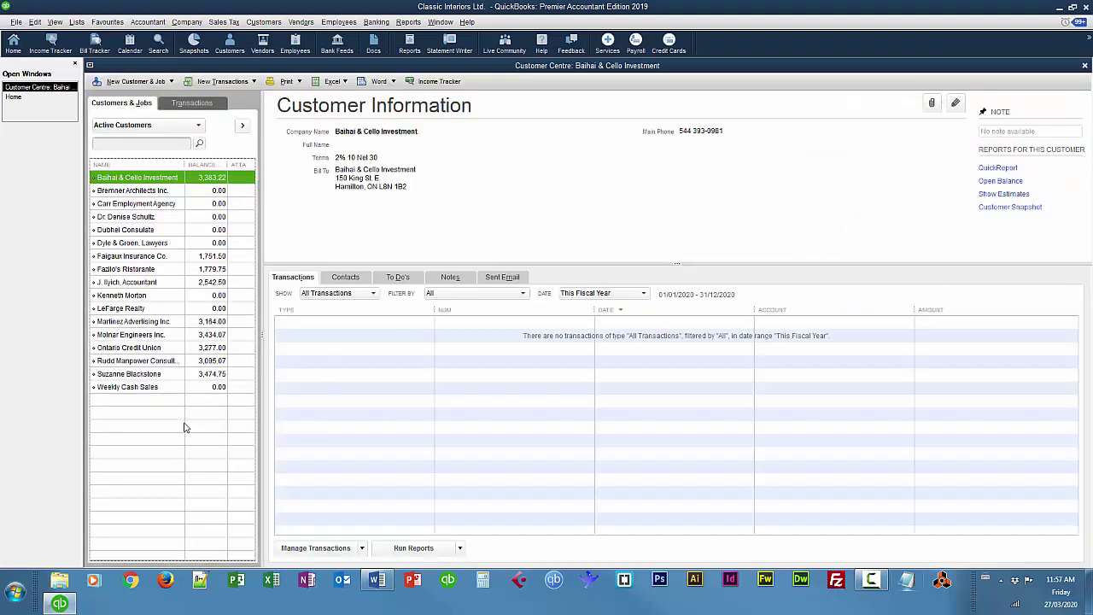
click(125, 323)
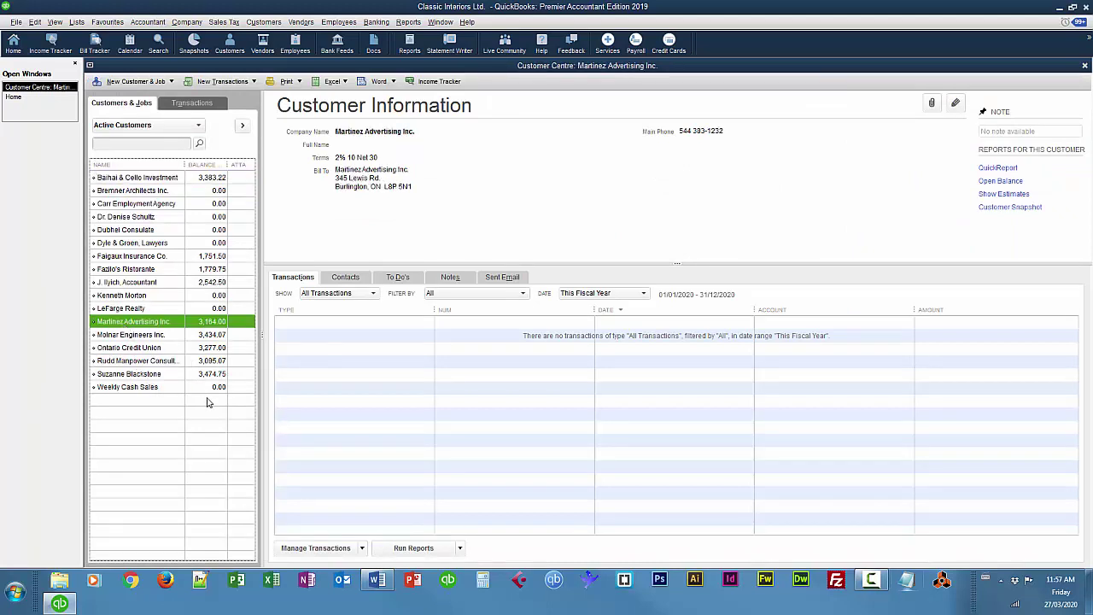
click(146, 83)
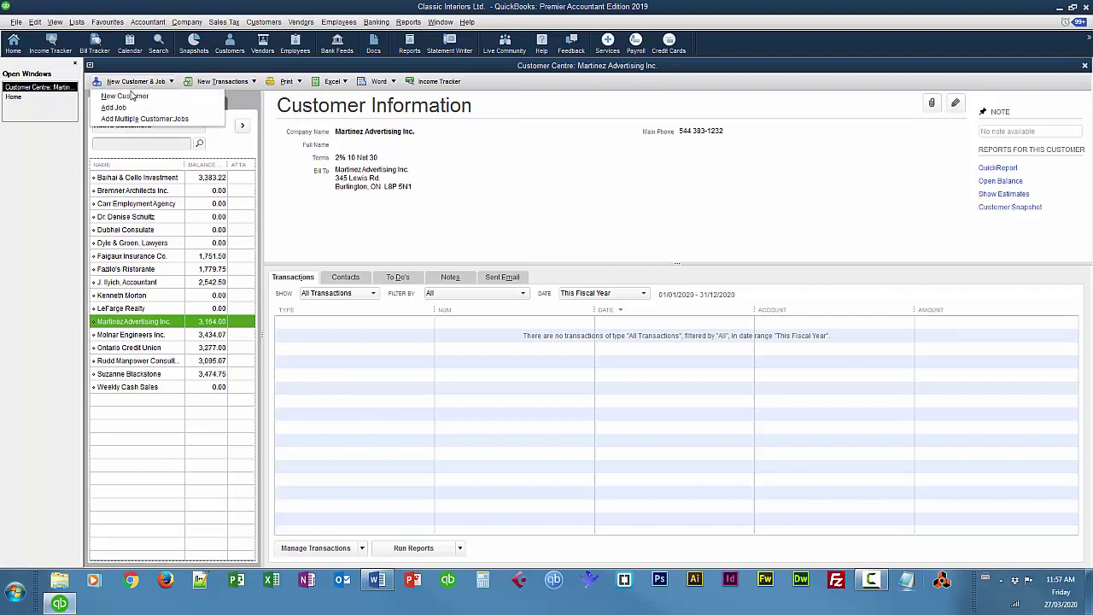
click(114, 107)
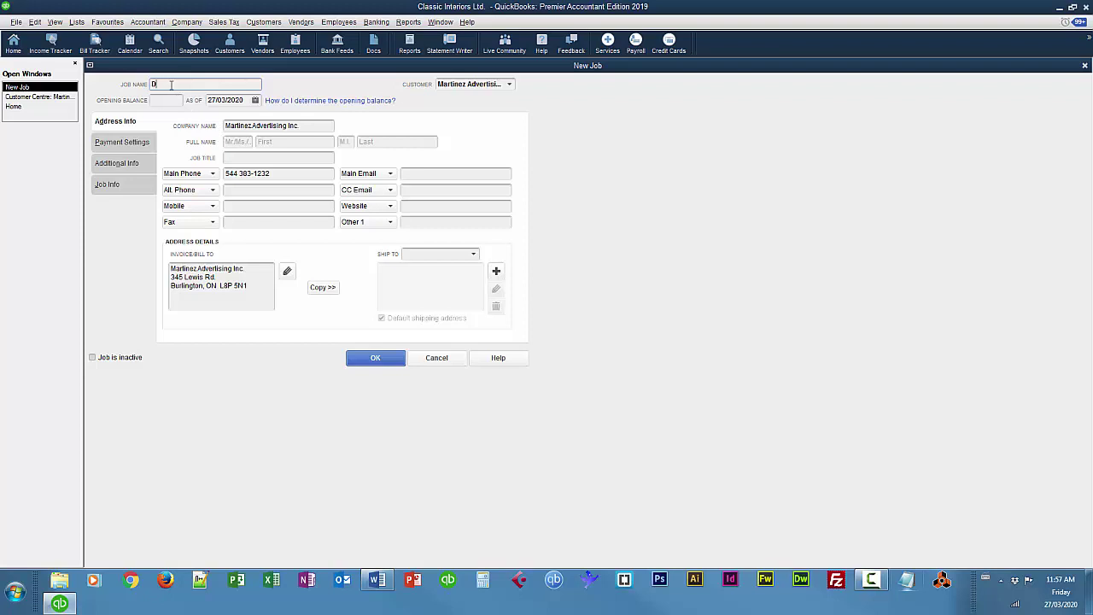
text(Design Office)
click(243, 101)
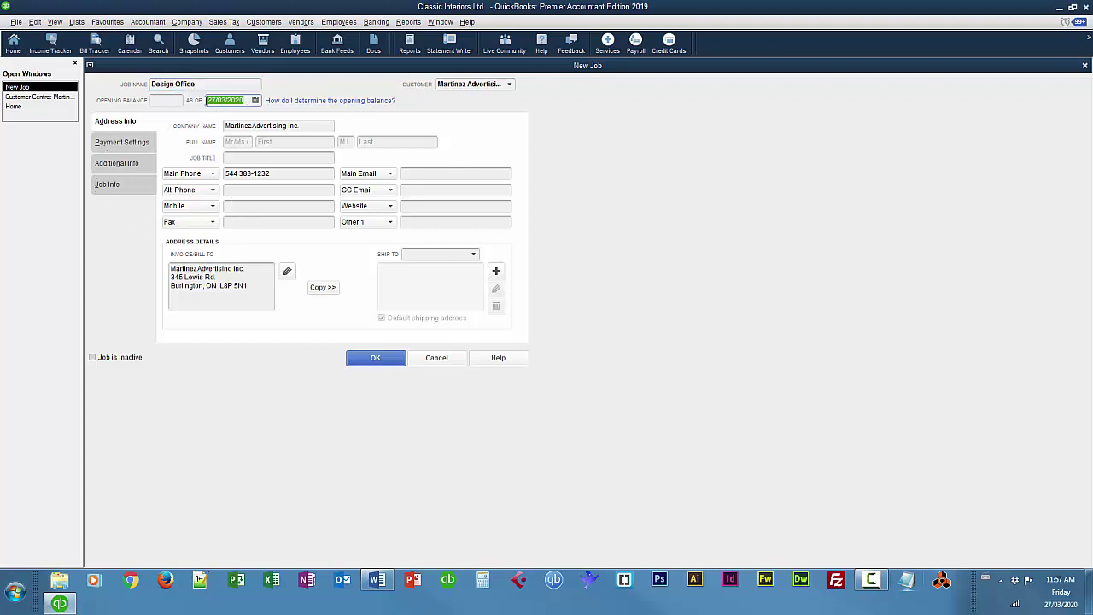
text(15)
key(Tab)
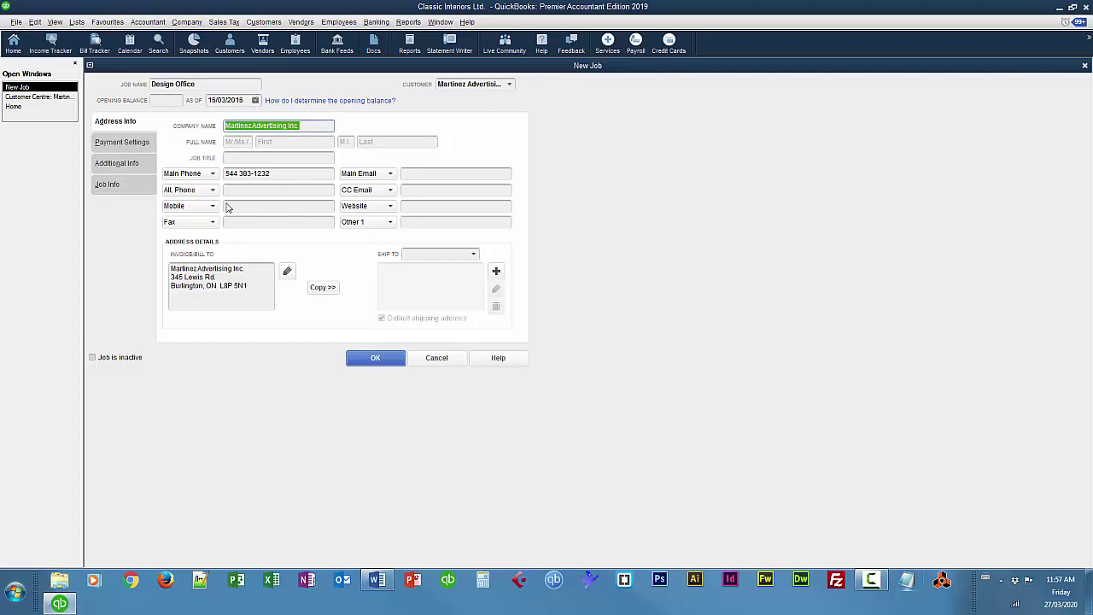
Describe the job as "Design office for new manager" and set its type to Commercial and status to Awarded.
click(110, 186)
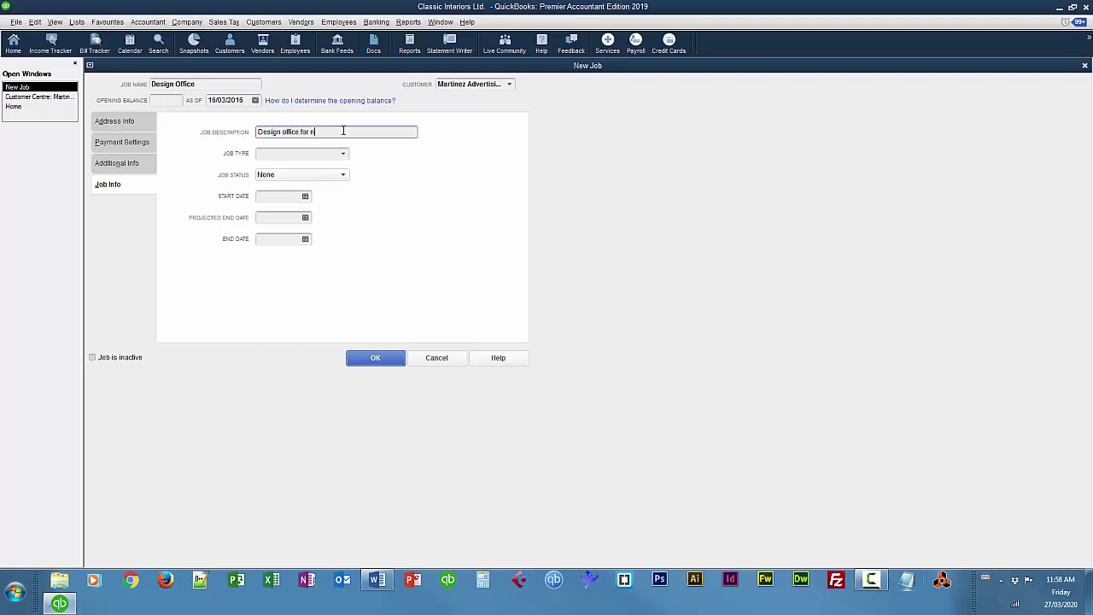
text(manager)
click(342, 155)
click(299, 195)
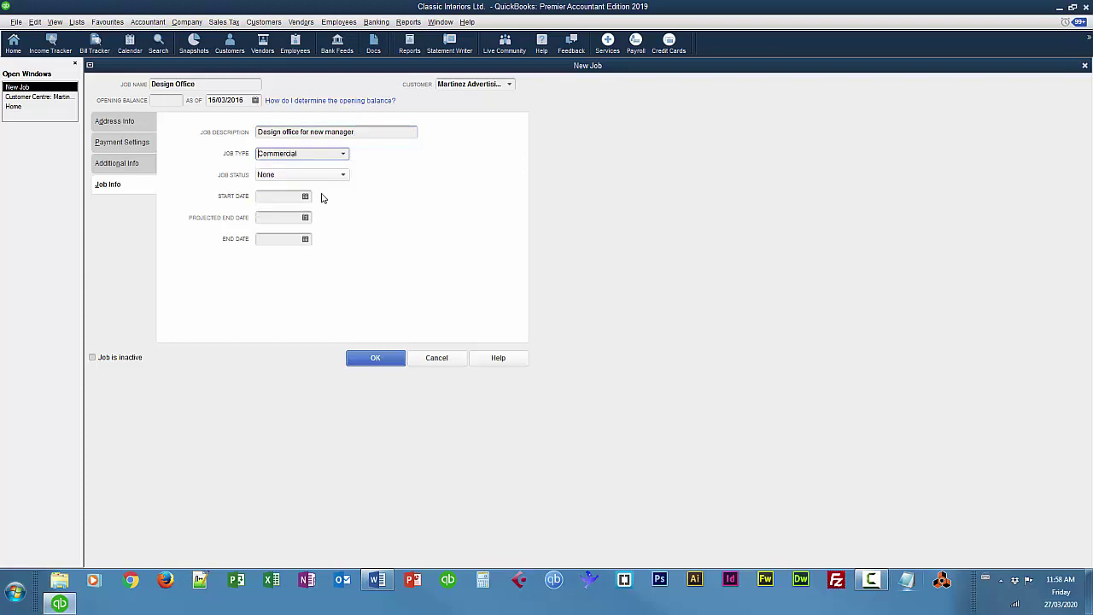
click(281, 178)
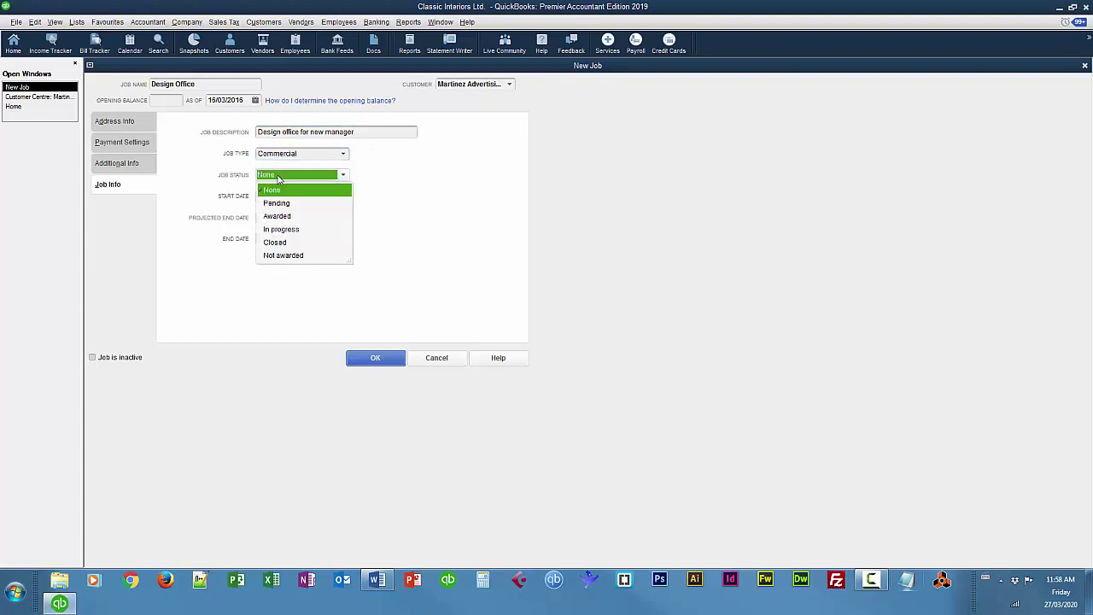
click(287, 217)
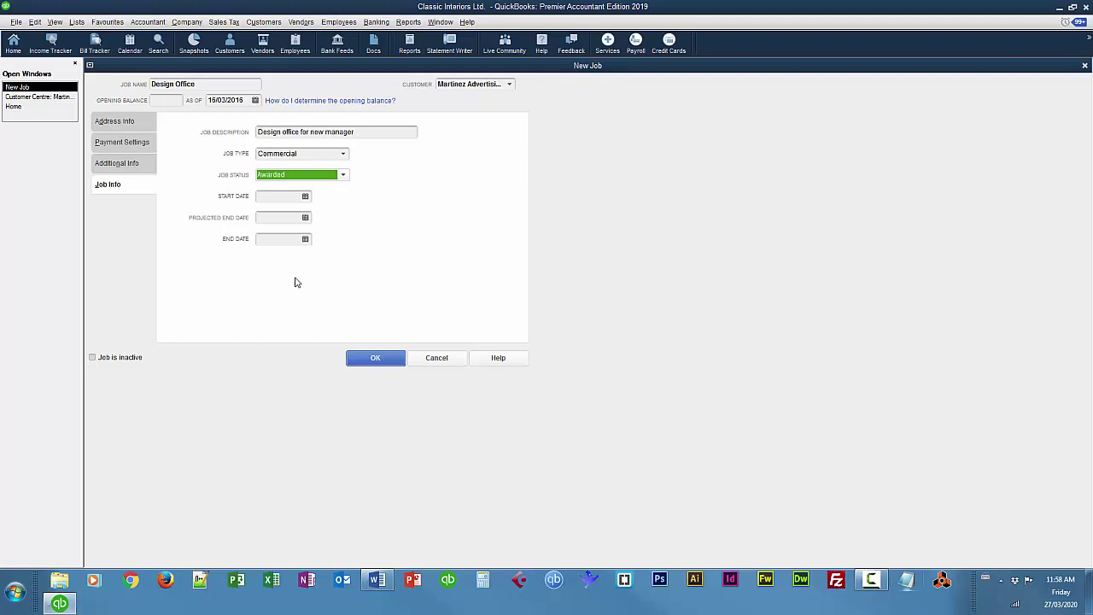
Set the job's start date to 14/03/2016 and projected end date to 18/03/2016, then save it and close the Customer Centre.
click(289, 197)
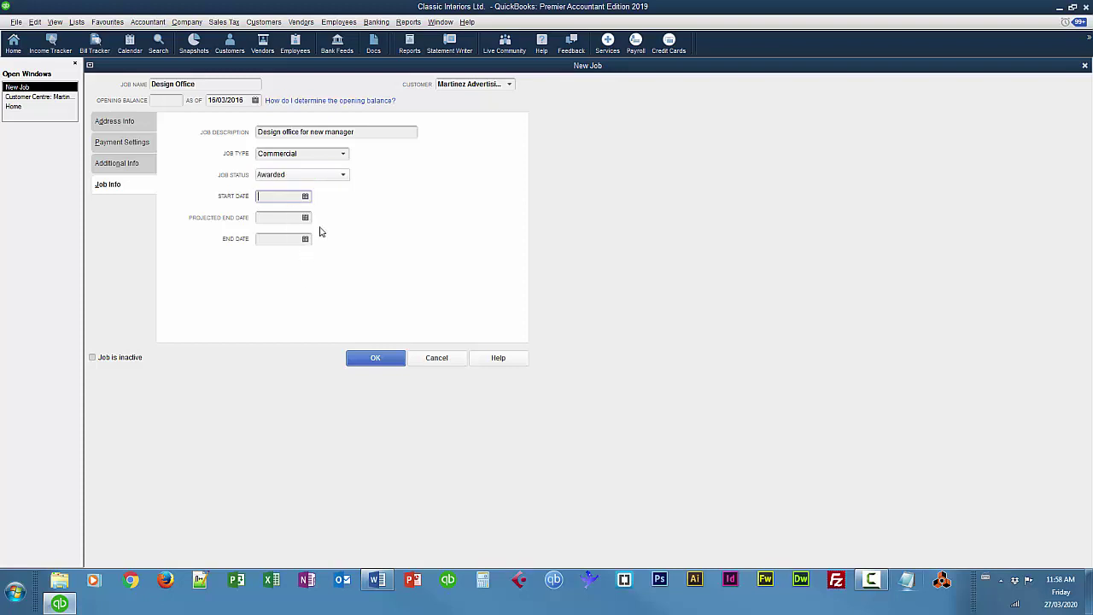
text(14 3 16)
key(Tab)
text(18)
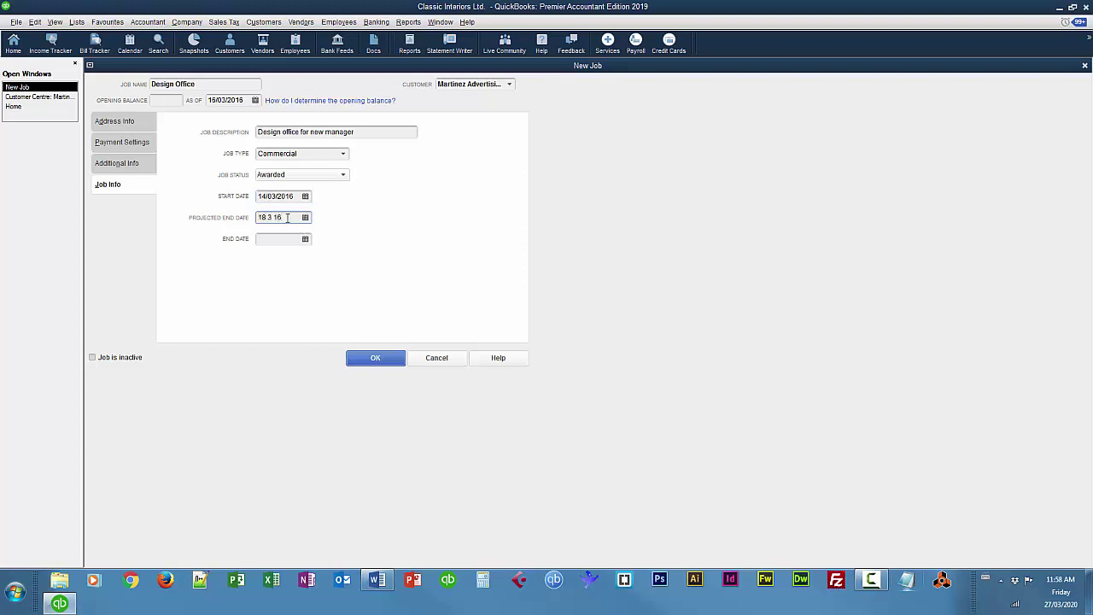
key(Tab)
click(376, 358)
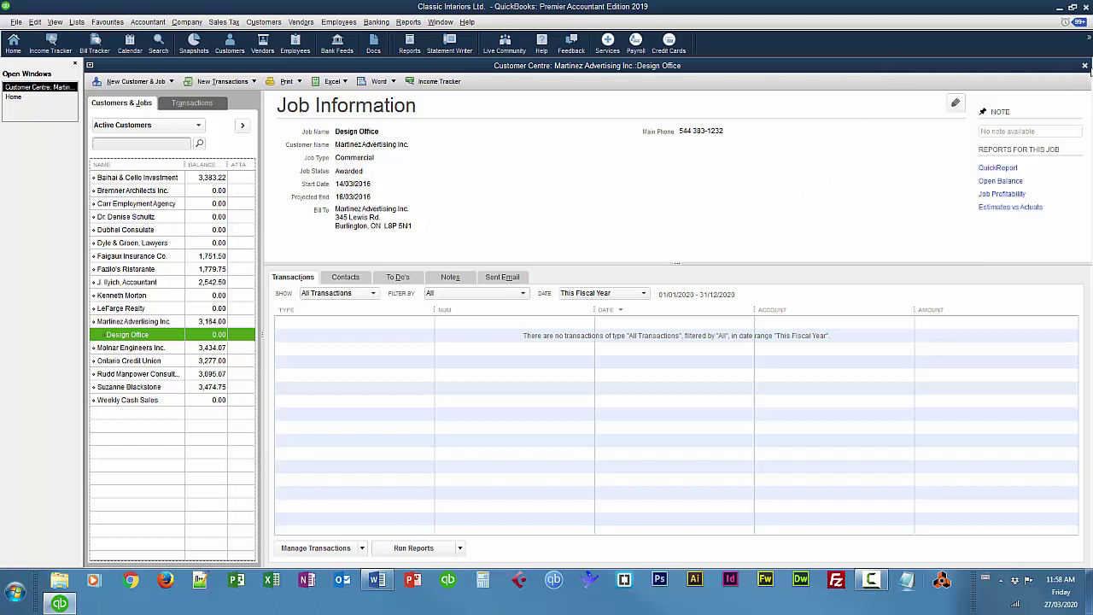
click(1086, 65)
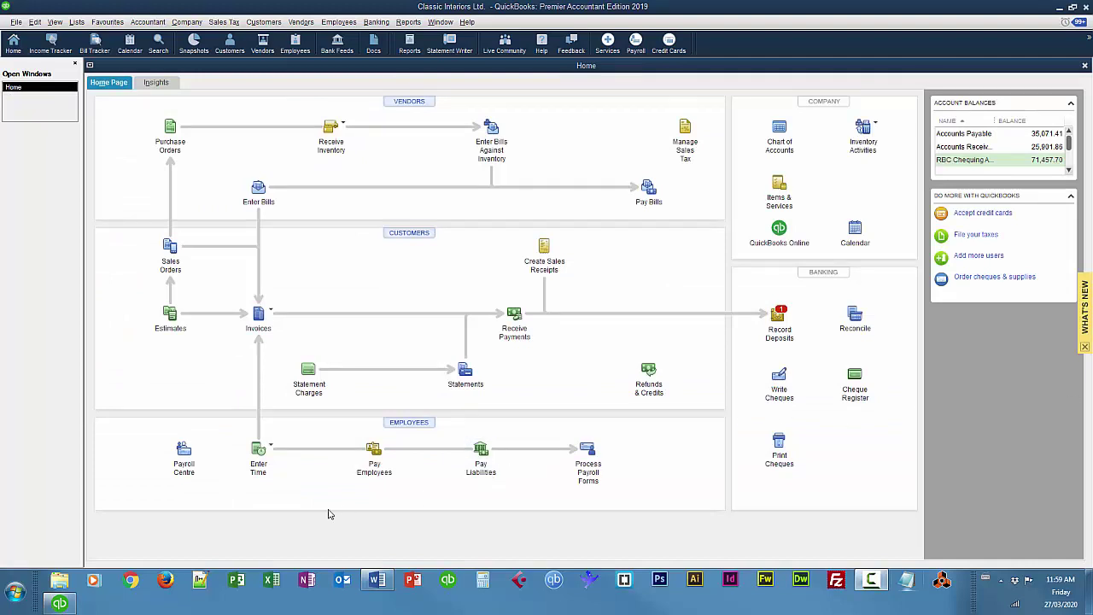
Open a weekly timesheet and set it to the week of Mar 14 to Mar 20, 2016.
click(259, 451)
click(316, 452)
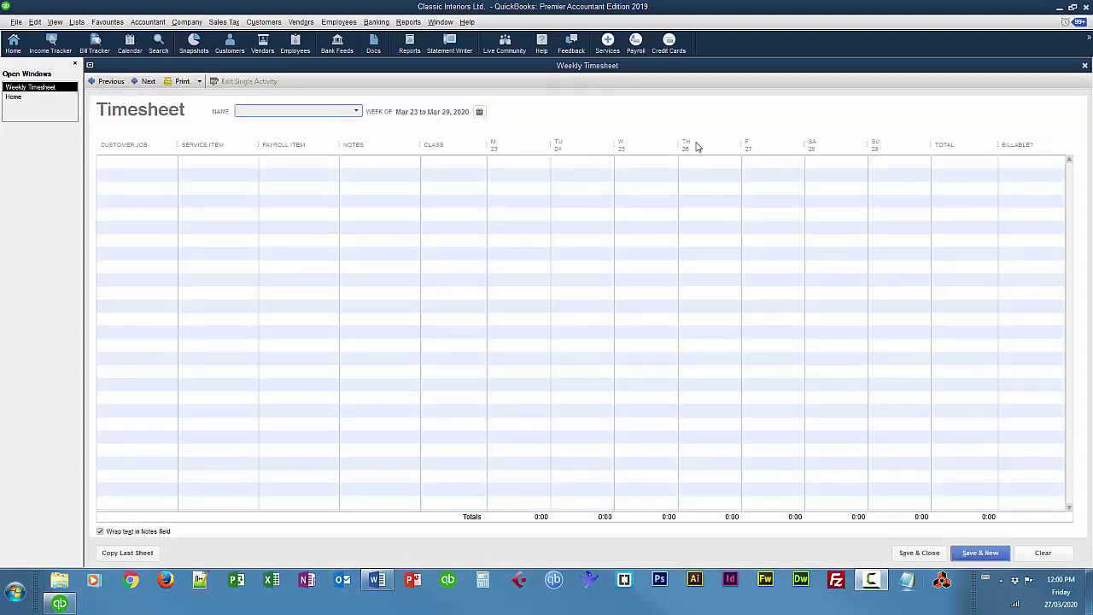
click(479, 112)
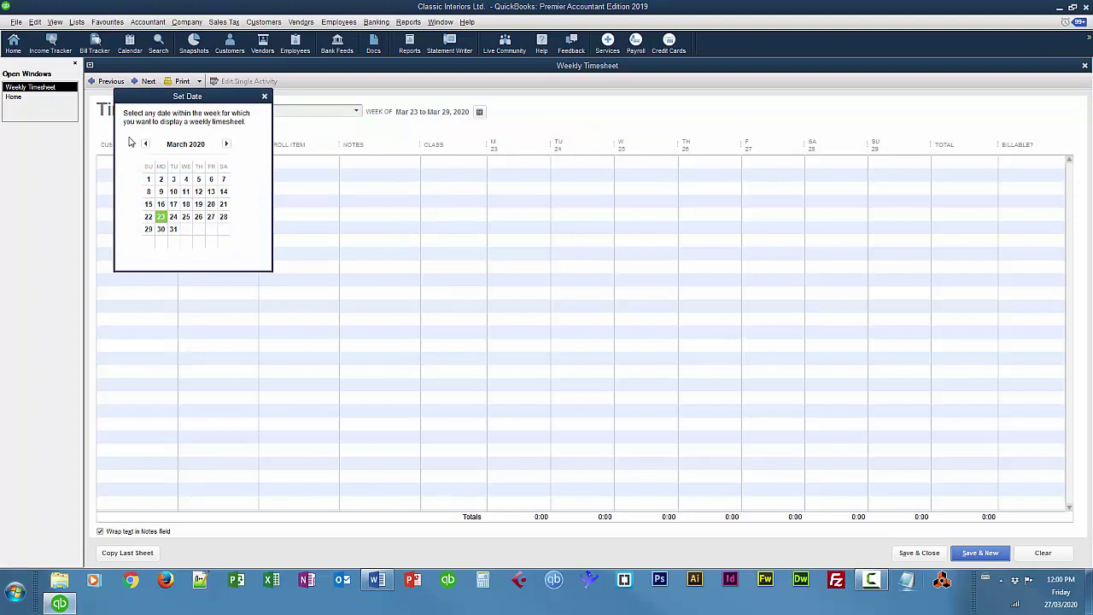
drag(145, 145, 144, 147)
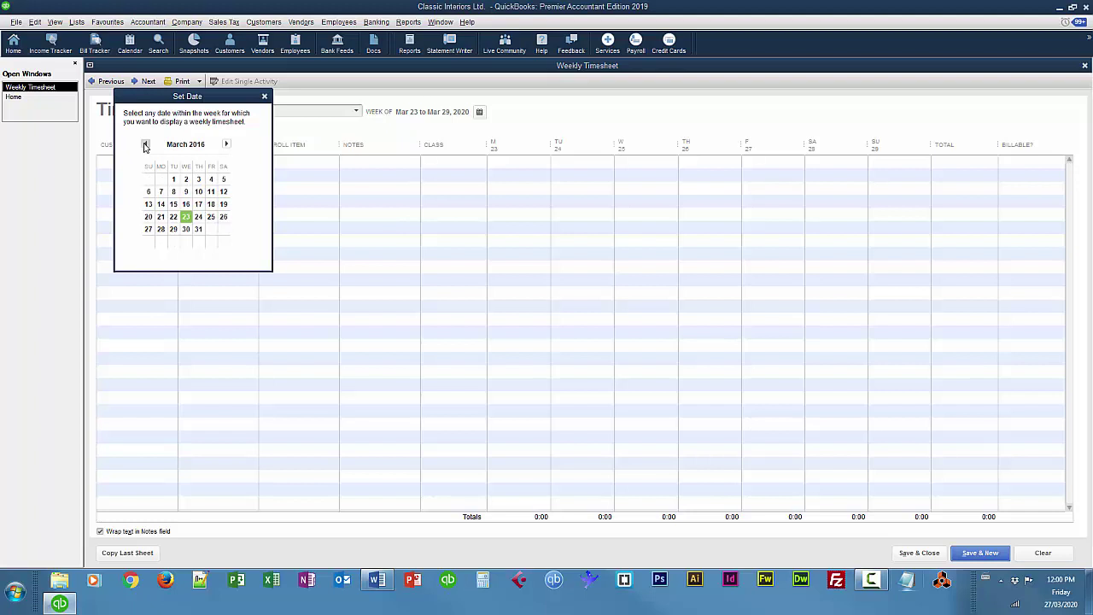
click(161, 204)
Assign the timesheet to the last employee in the name list and allow their time data to be used for pay cheques.
click(355, 112)
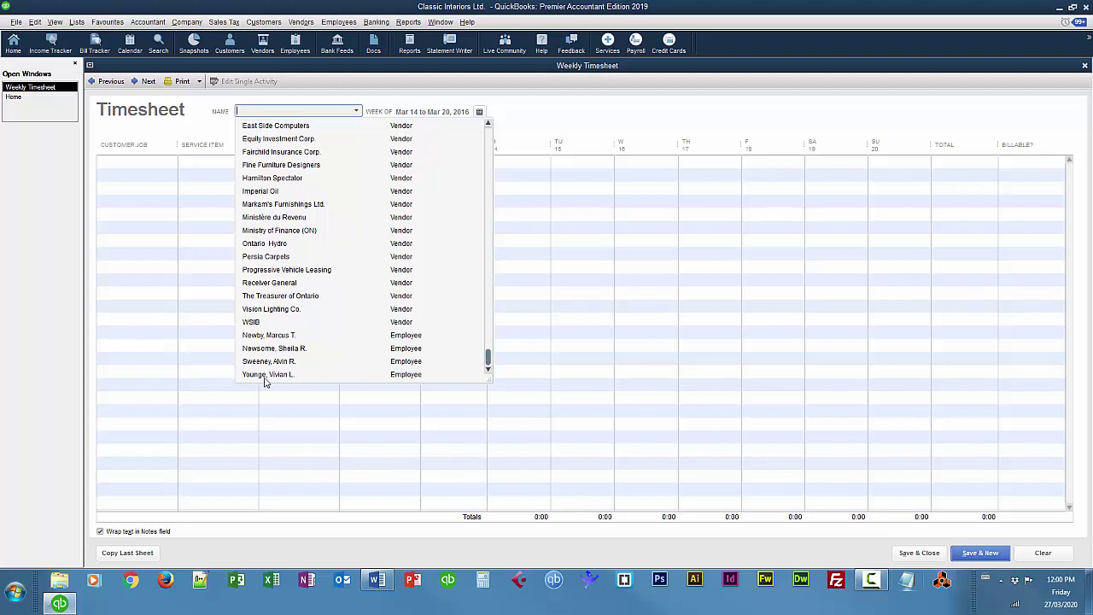
click(265, 376)
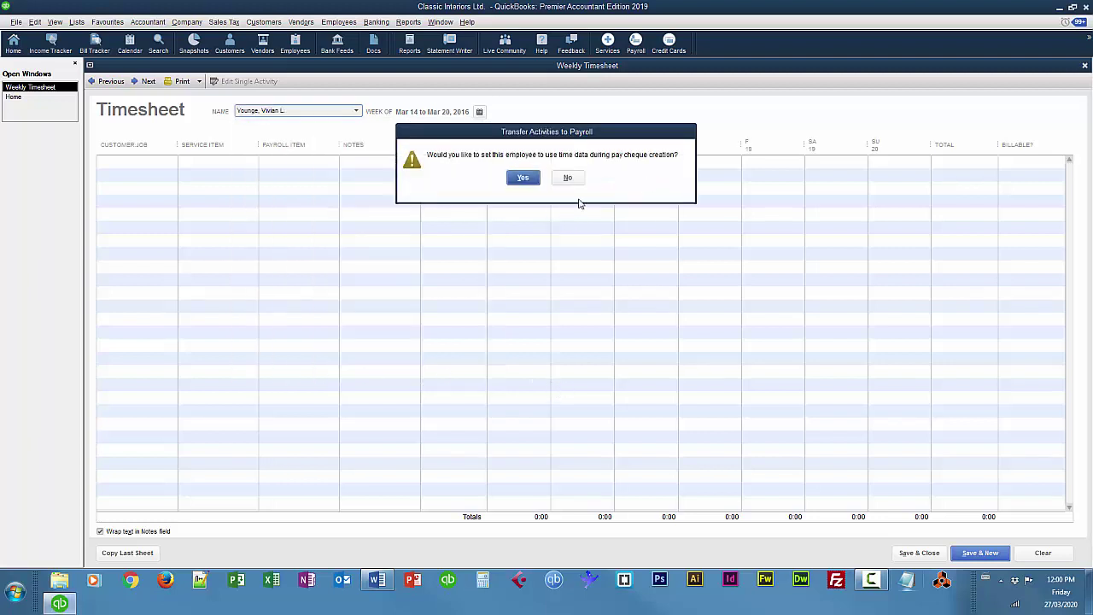
drag(632, 131, 639, 162)
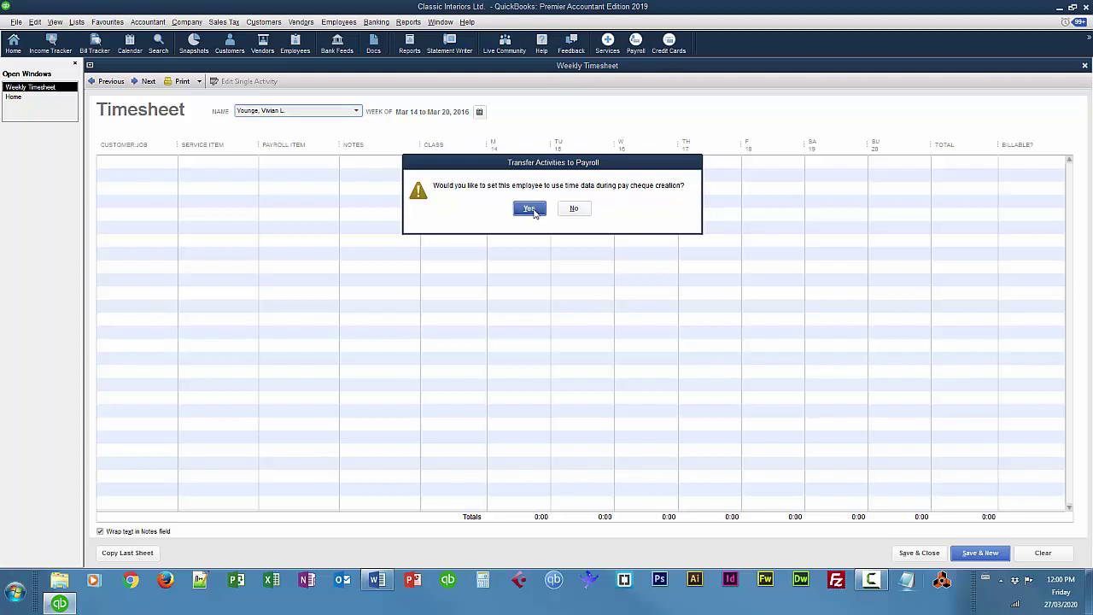
click(530, 209)
Fill the first timesheet row with the Design Office job, service item S 105 (Design consultation) and payroll item Hourly Wage.
click(140, 163)
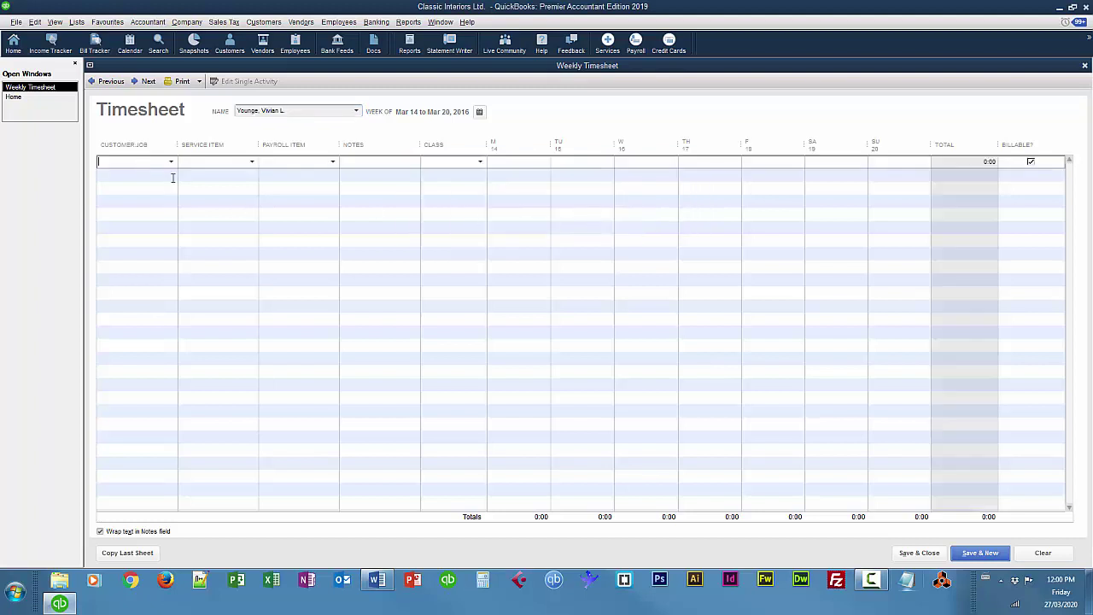
click(171, 162)
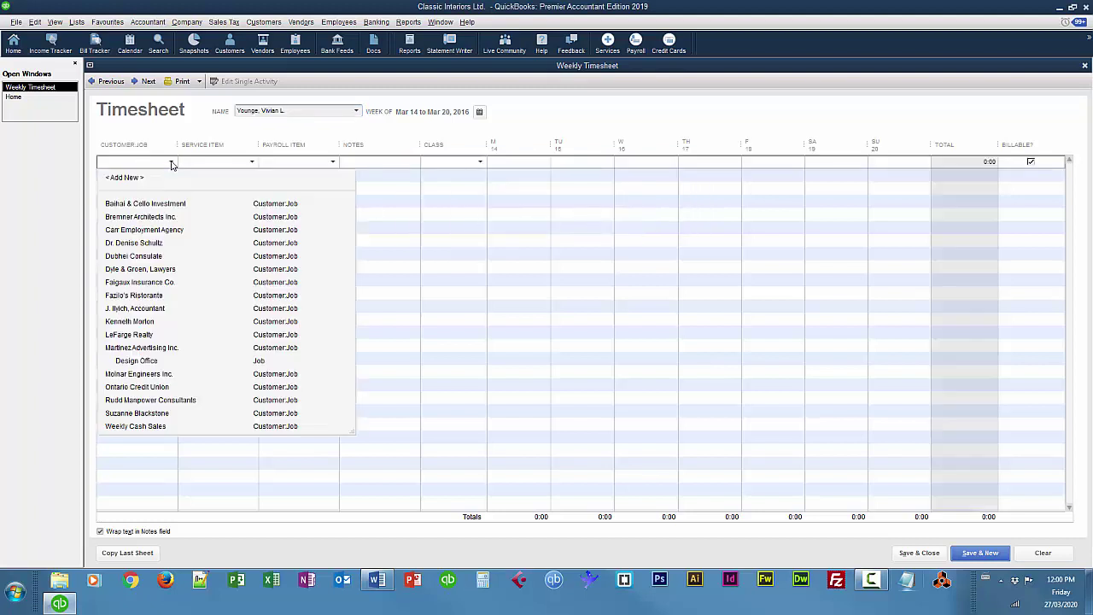
click(149, 362)
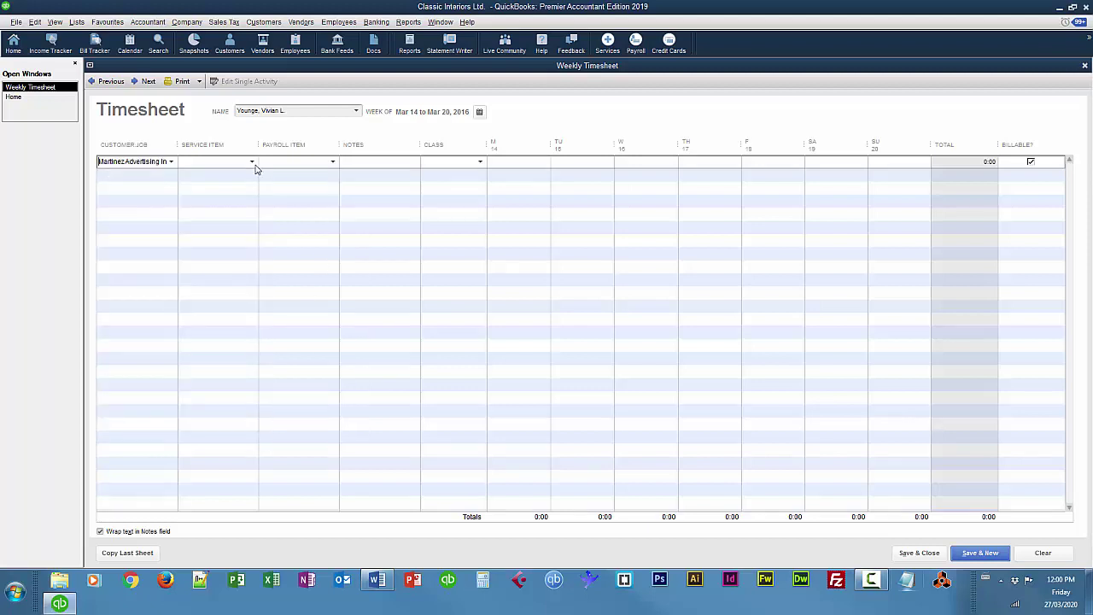
click(252, 163)
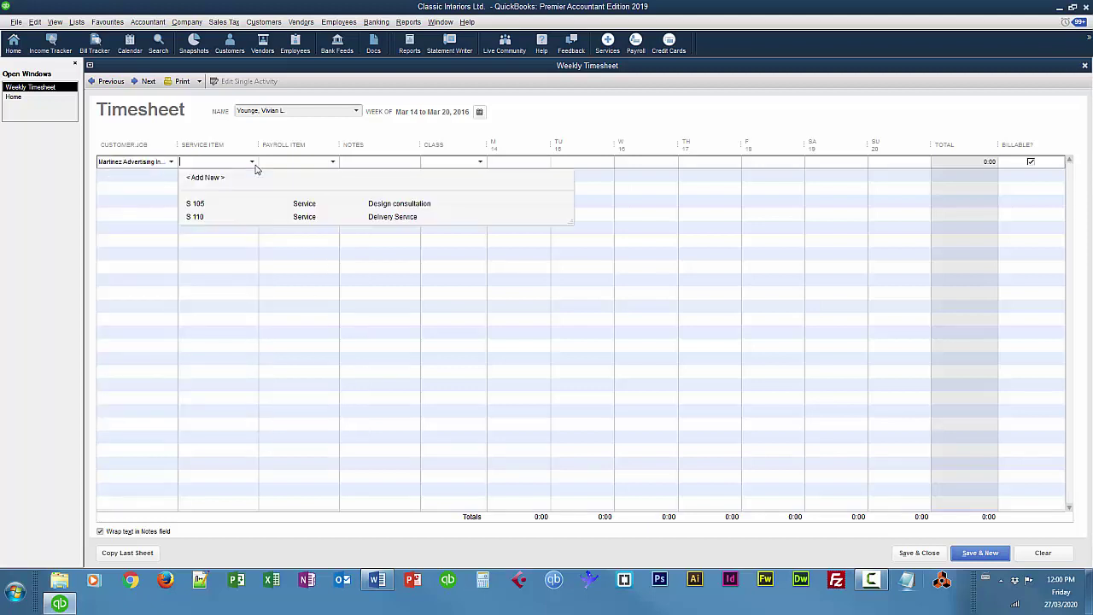
click(382, 203)
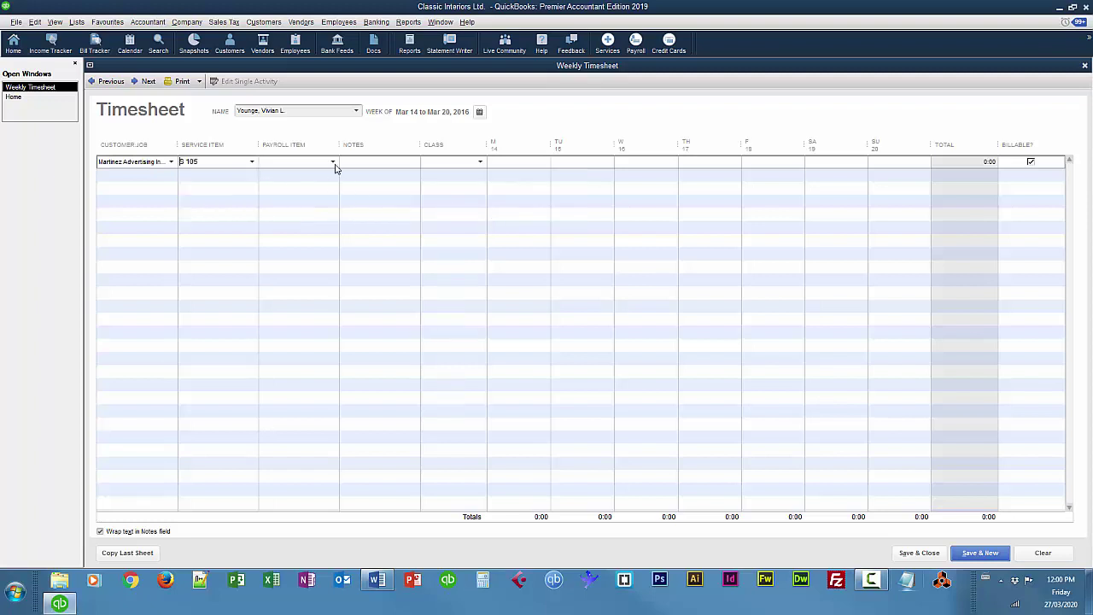
click(333, 162)
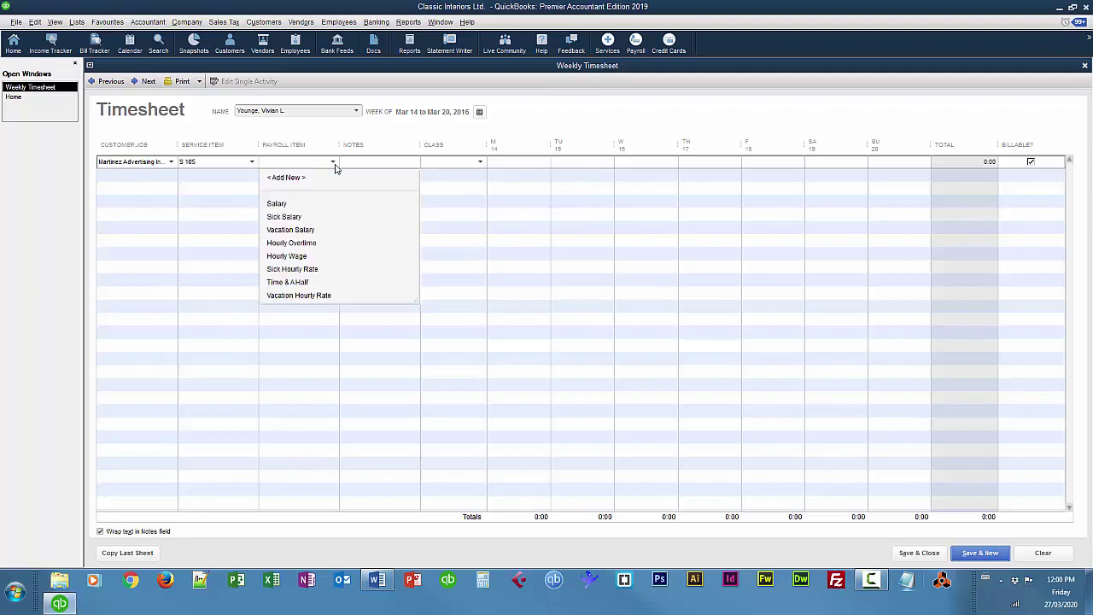
click(299, 255)
Enter 5 hours for Monday, 5 for Tuesday and 7 for Wednesday on the Design Office row, then save and close the timesheet.
click(508, 162)
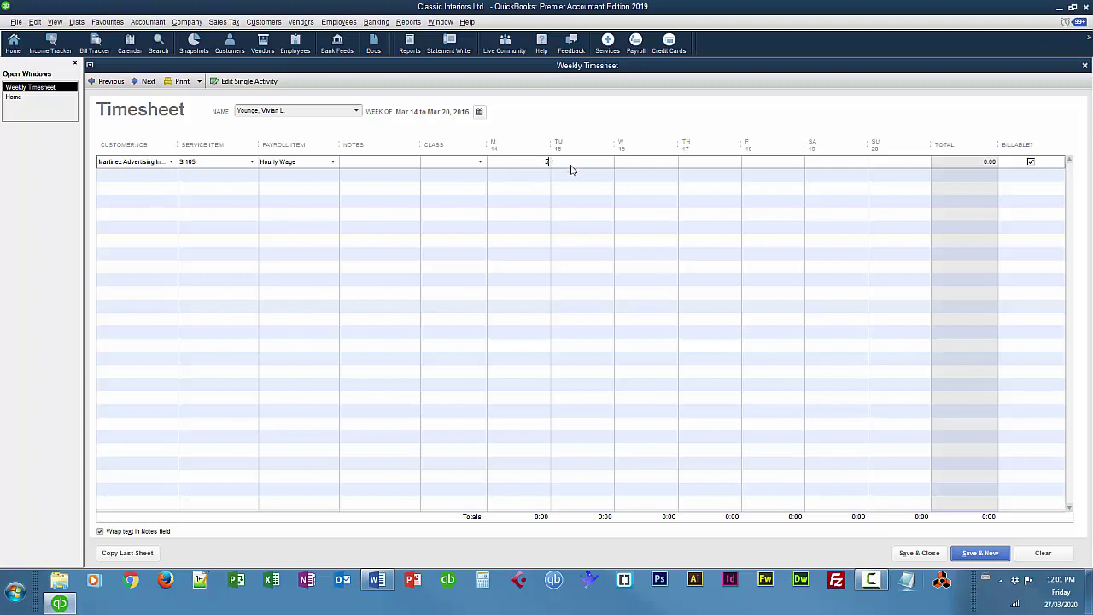
click(587, 164)
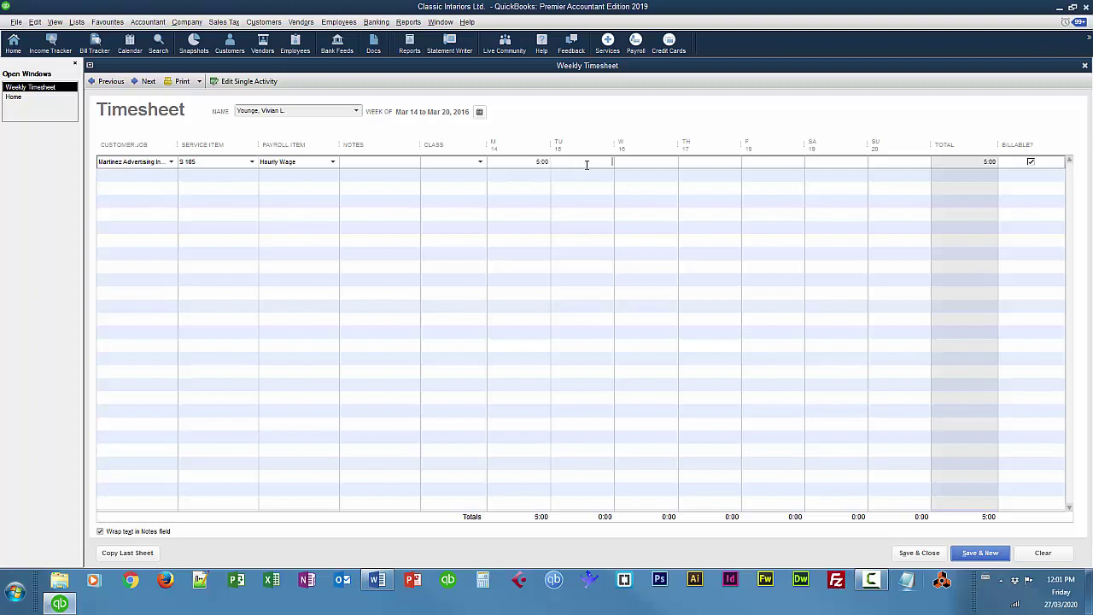
click(661, 166)
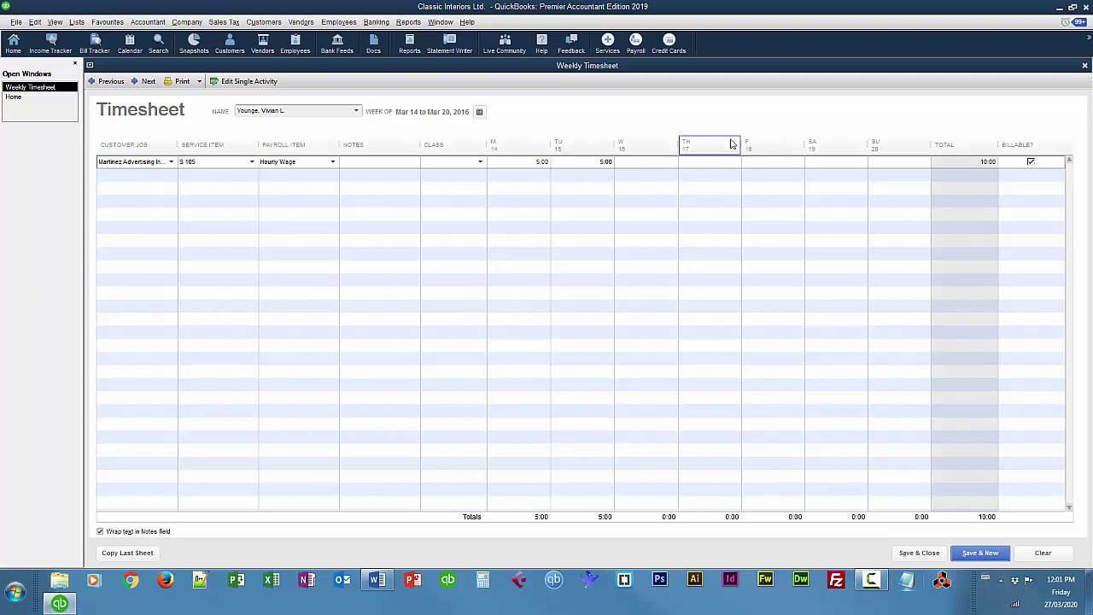
click(759, 165)
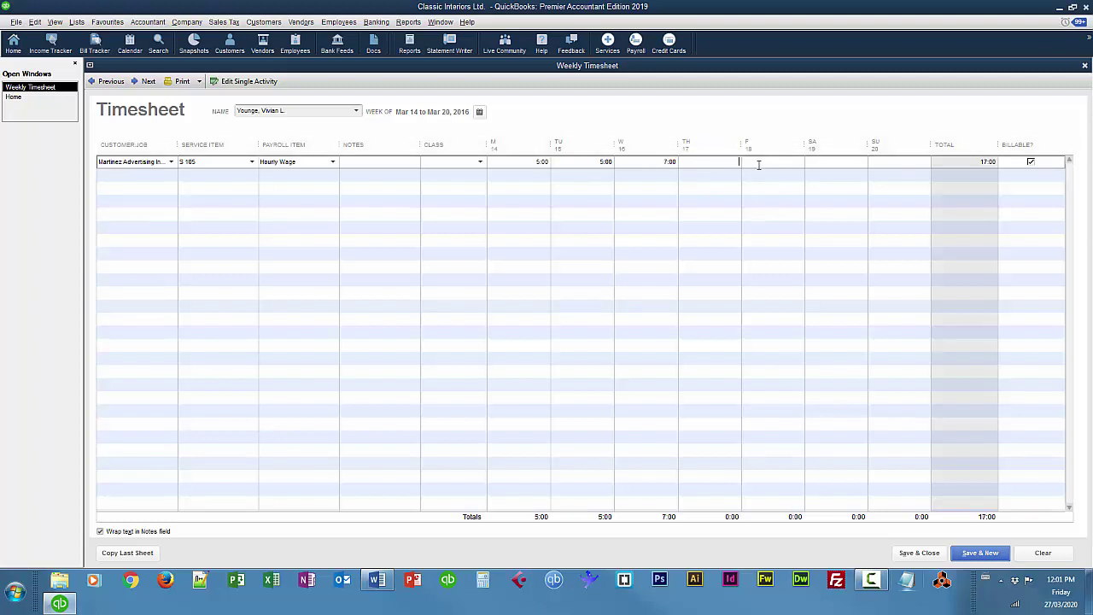
click(919, 553)
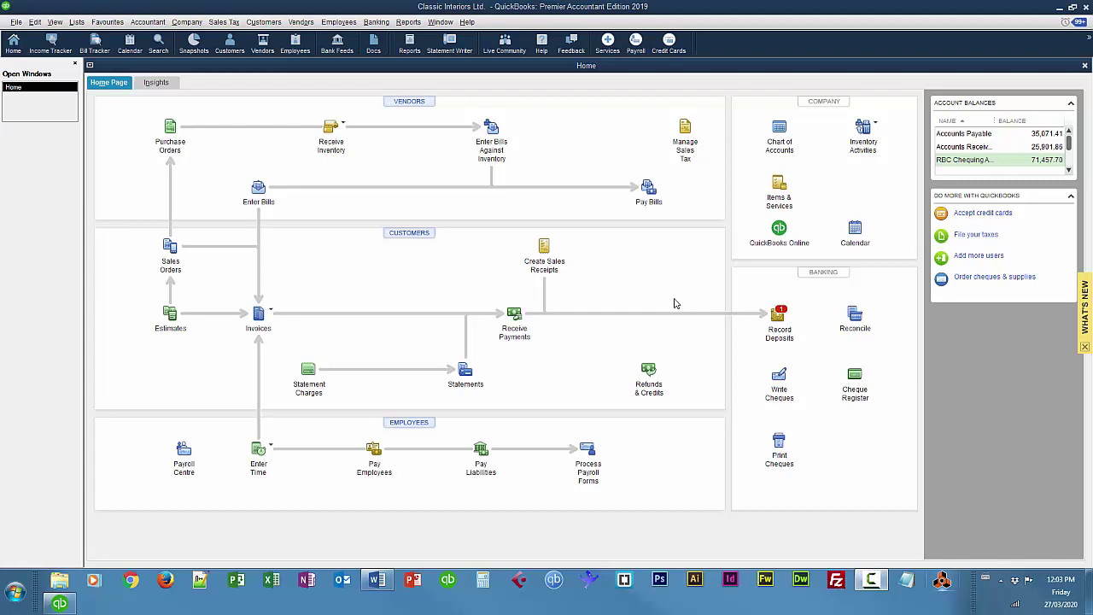
Create a time and expenses invoice for the Martinez Advertising Inc. Design Office job, with the date range starting 14/03/2016.
click(272, 313)
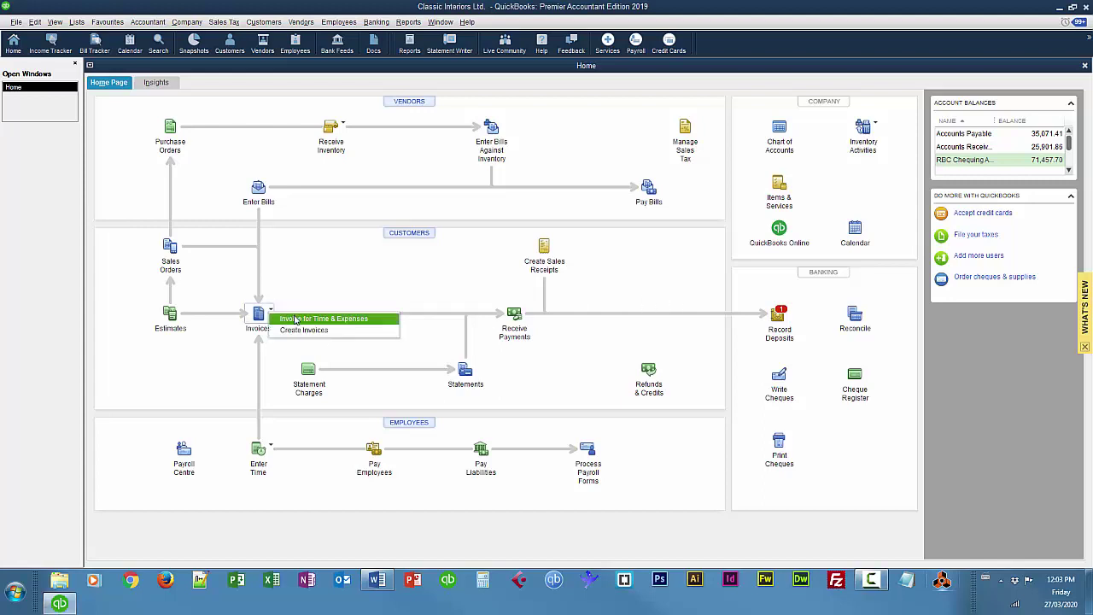
click(325, 318)
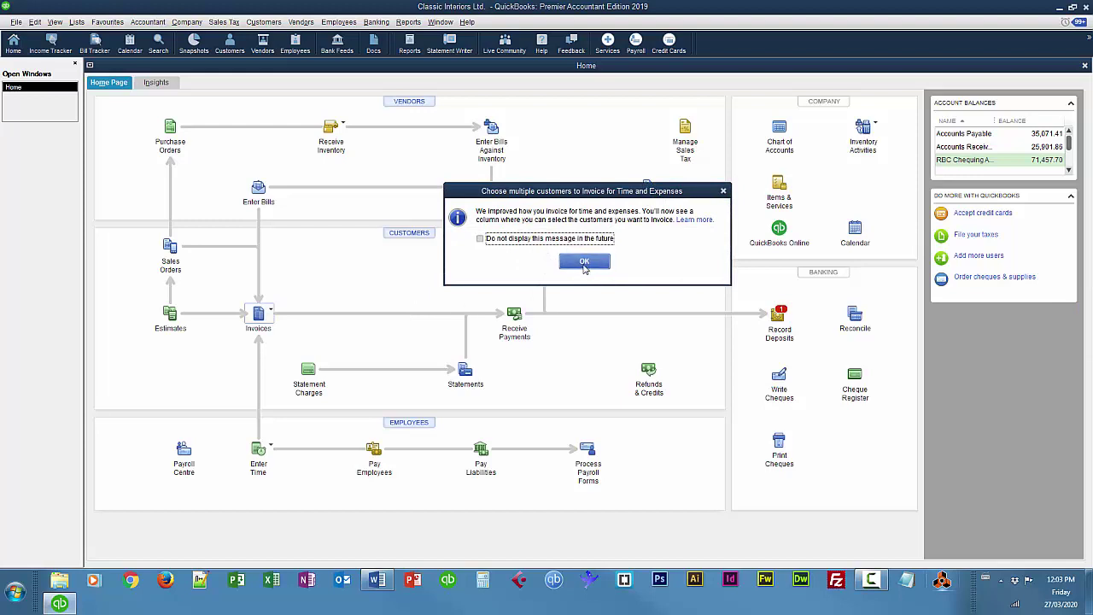
click(584, 263)
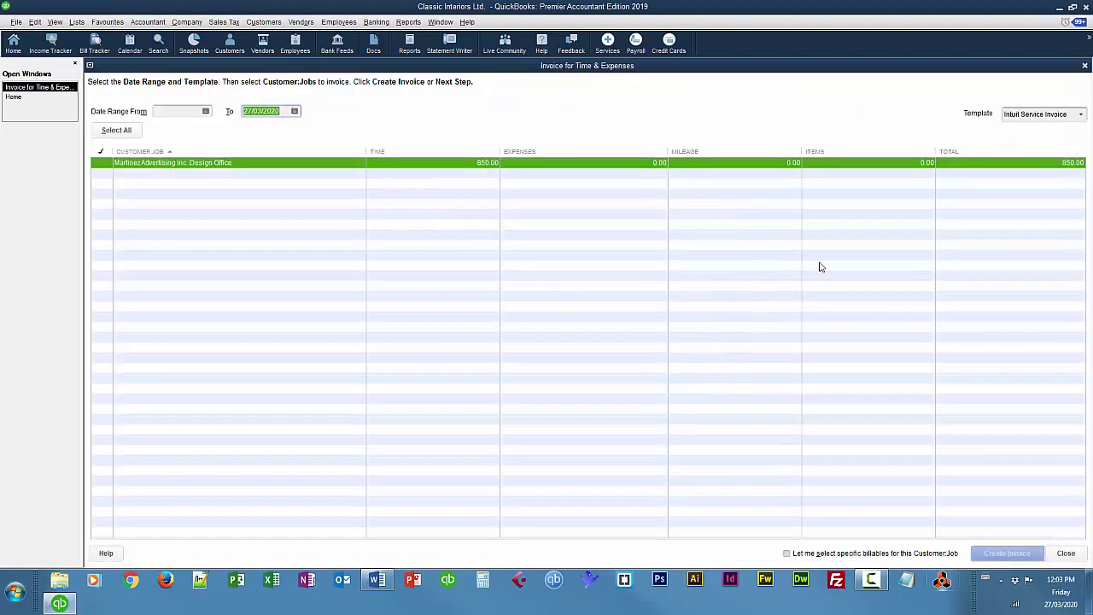
click(156, 110)
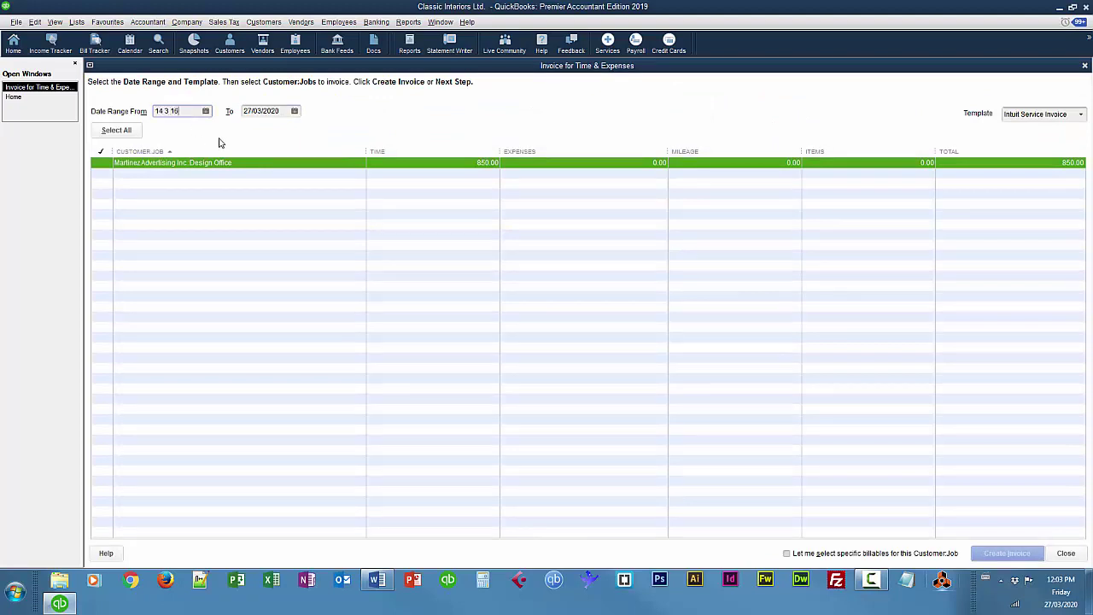
key(Tab)
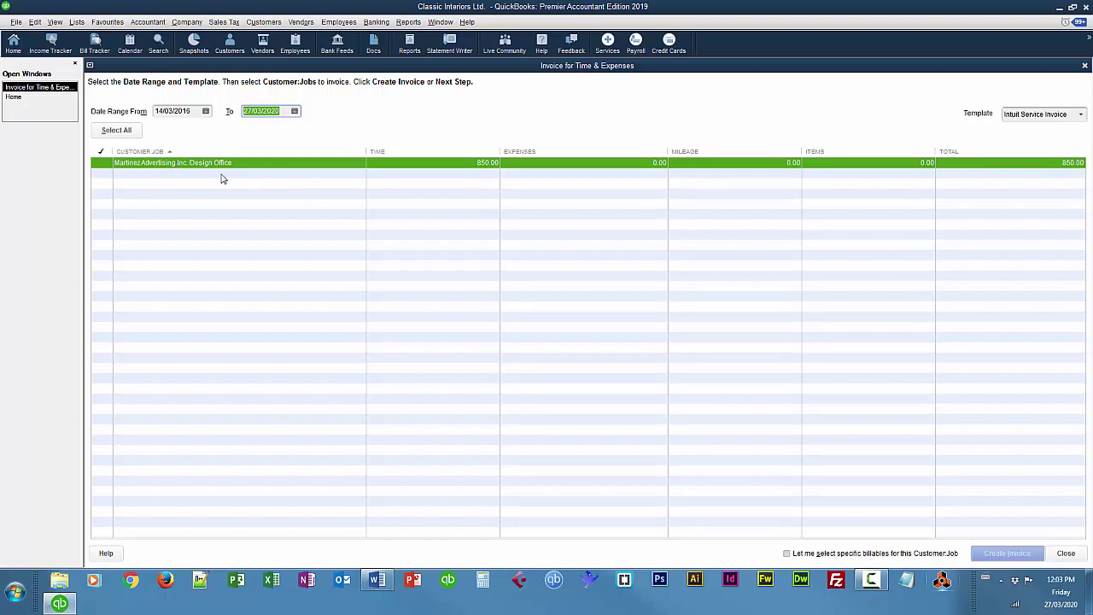
click(96, 165)
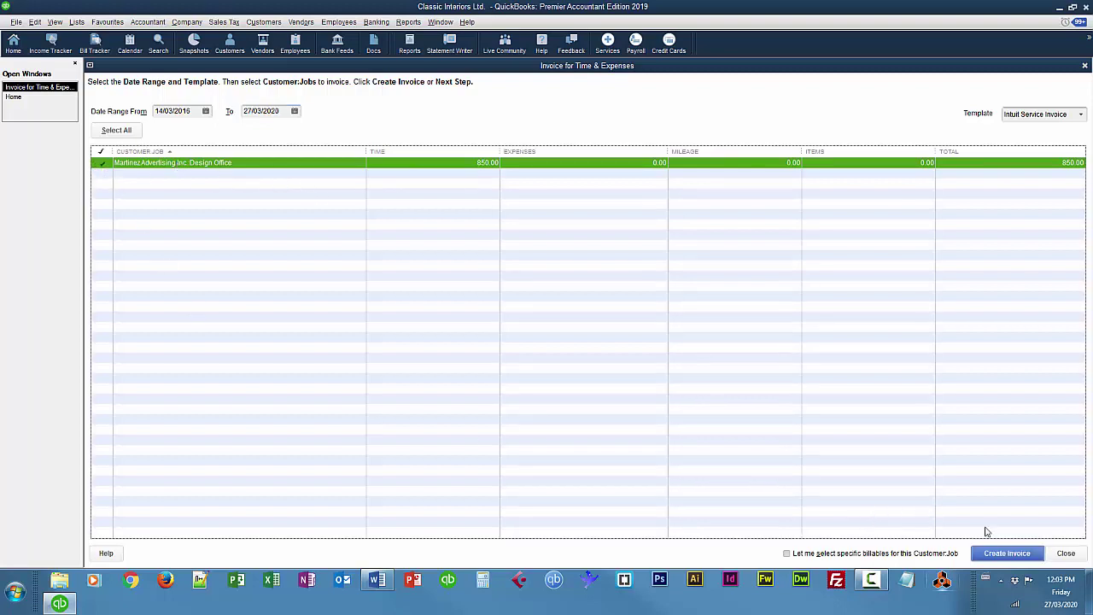
click(1007, 552)
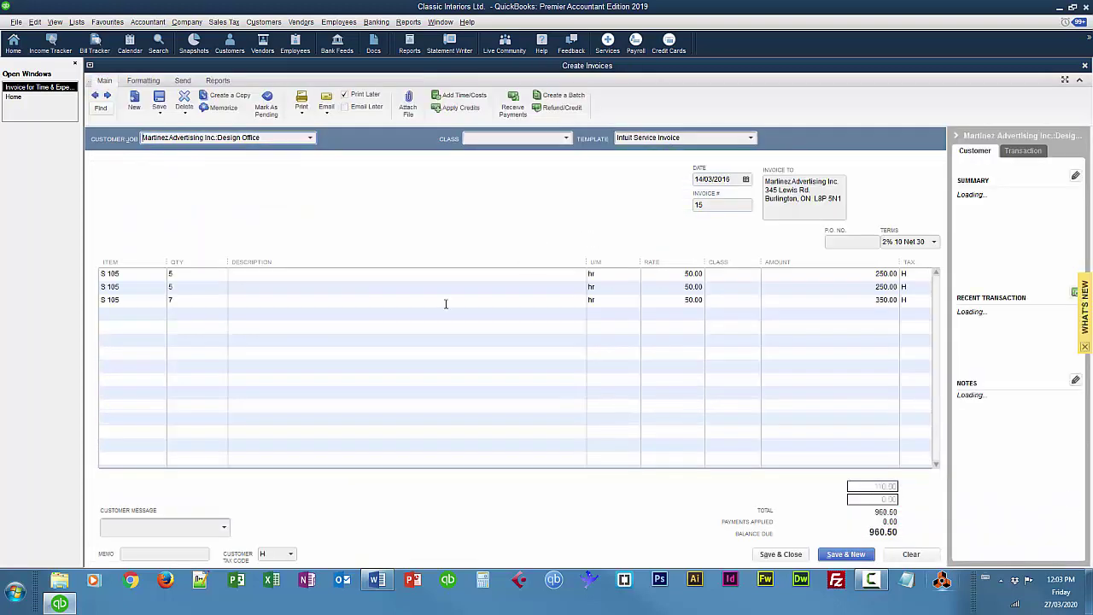
Date the invoice 21/03/2016, save and close it, and close the time and expenses invoicing window.
click(746, 180)
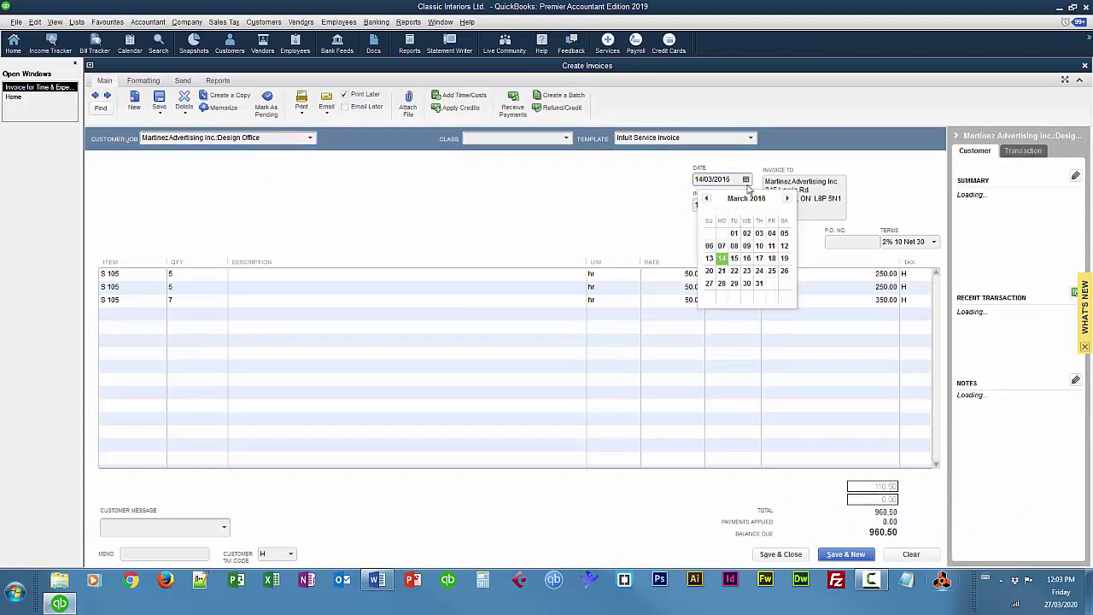
click(718, 267)
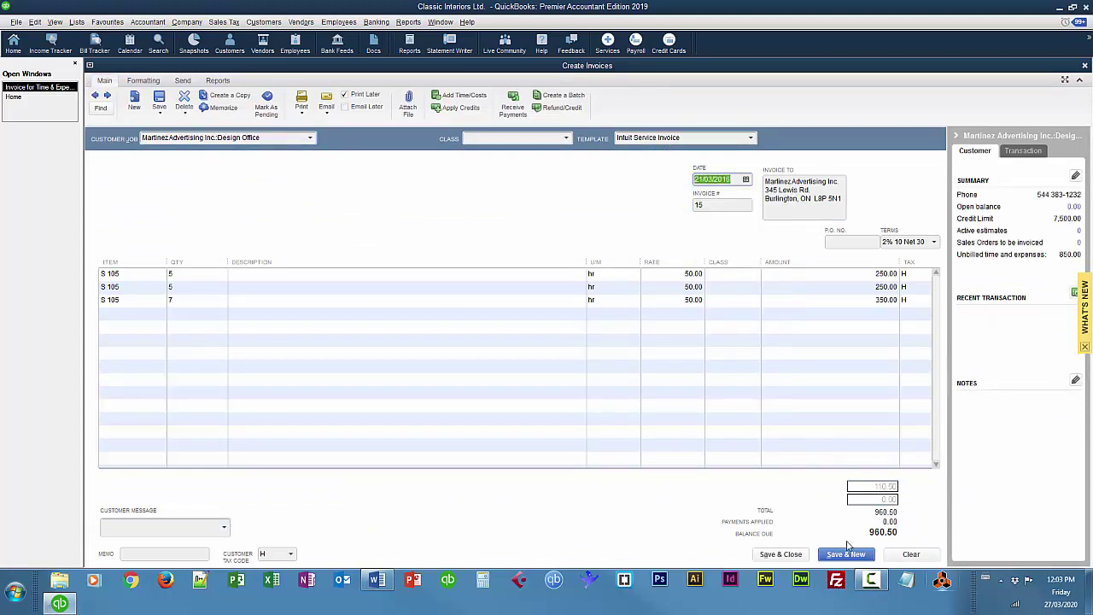
click(782, 554)
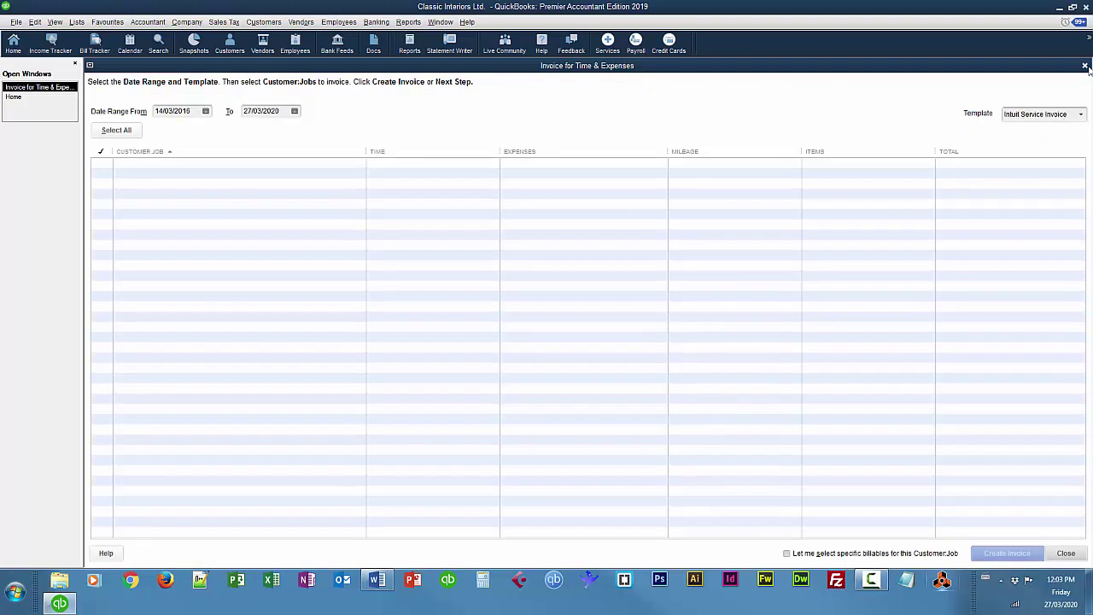
click(1086, 66)
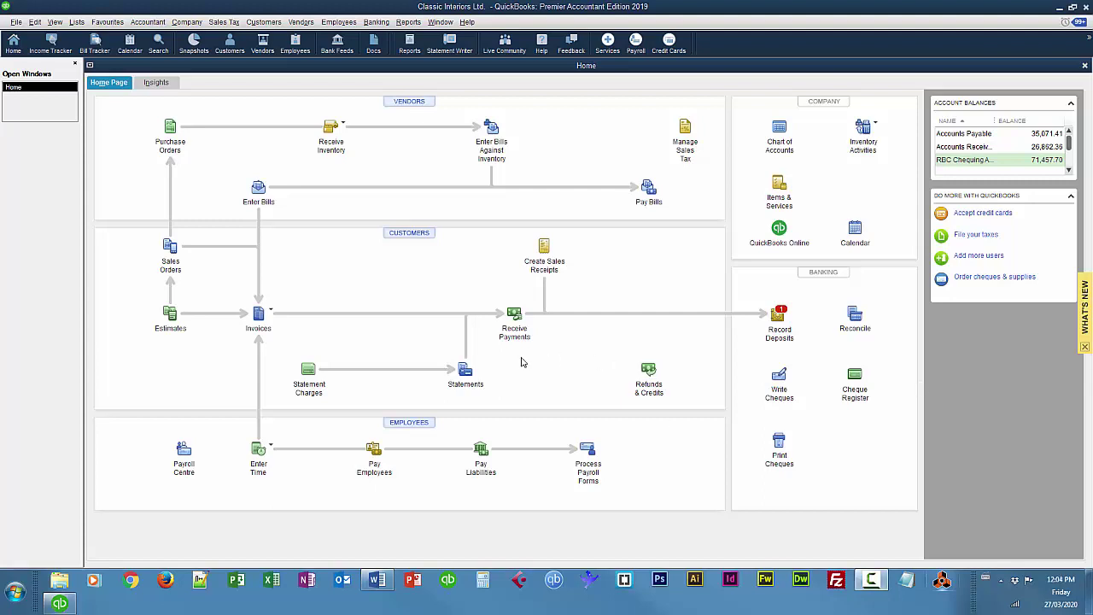
Start the scheduled weekly payroll, dismiss the TD1 review report and clear the first employee's time-and-a-half hours.
click(374, 453)
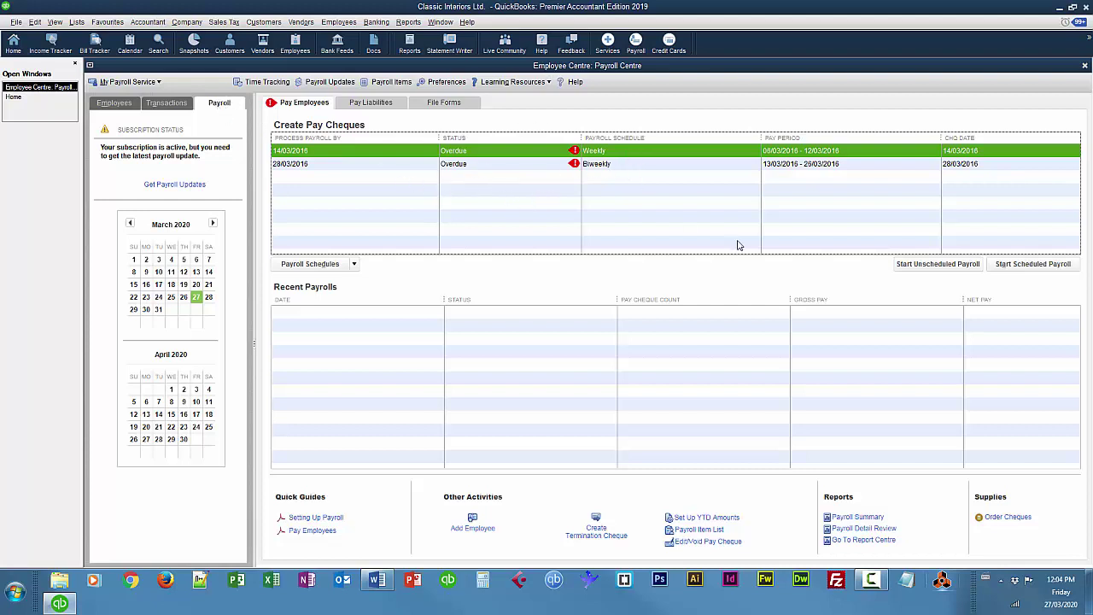
click(1031, 268)
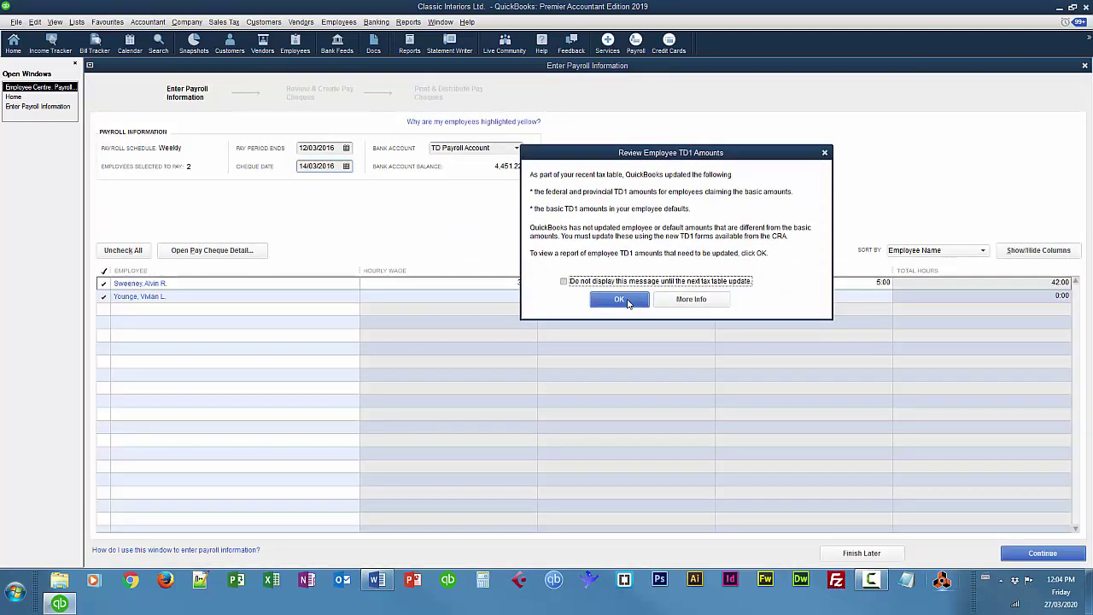
click(619, 299)
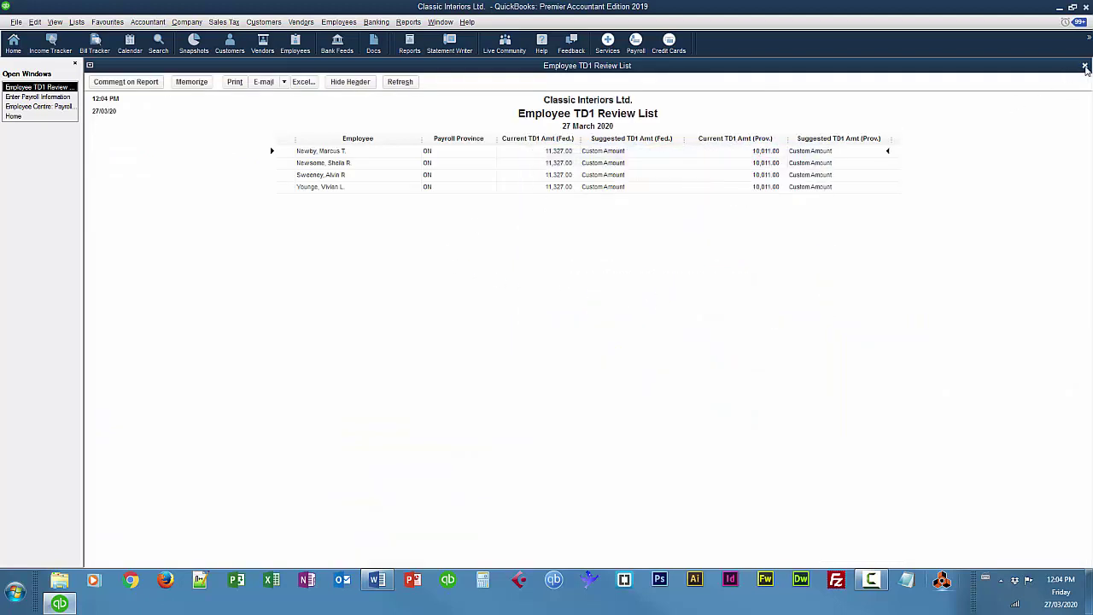
click(1085, 67)
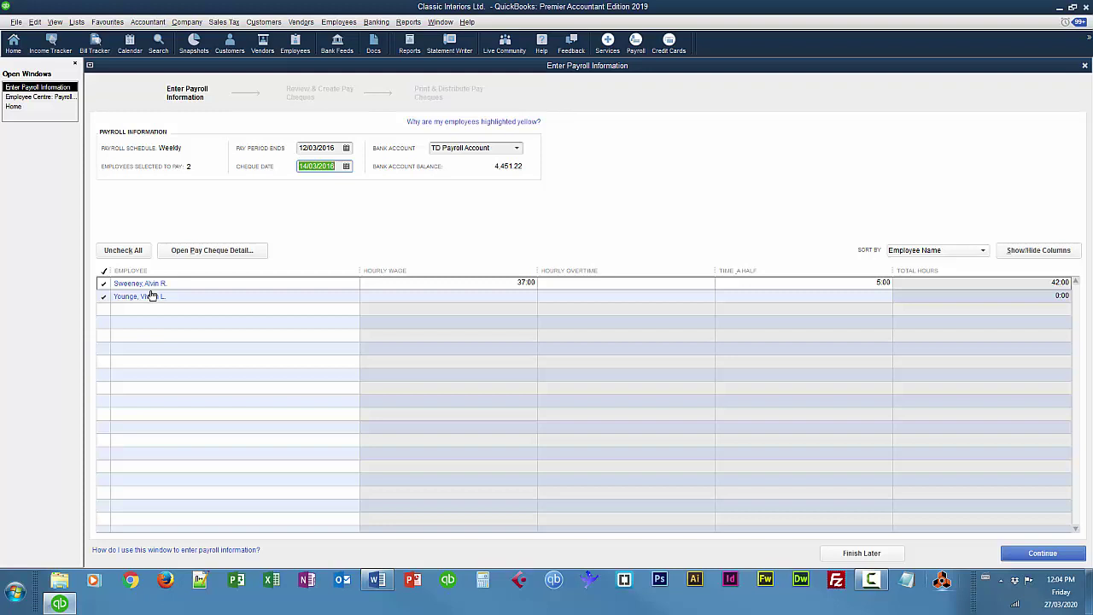
click(877, 282)
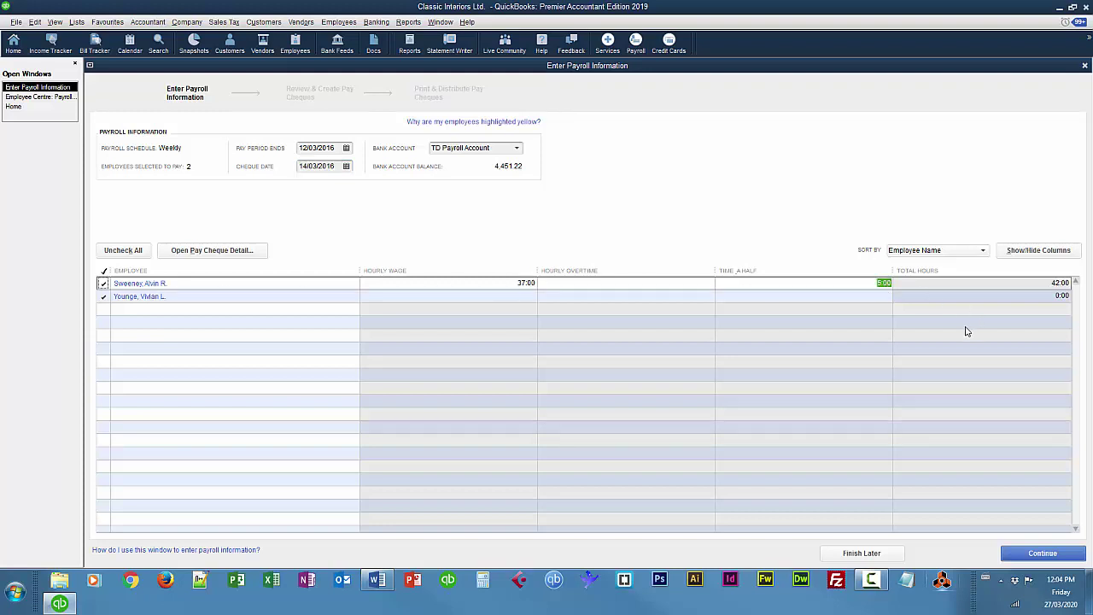
key(Delete)
Open the second employee's pay cheque details and enter 20 hours on a first Hourly Wage earnings line.
click(151, 297)
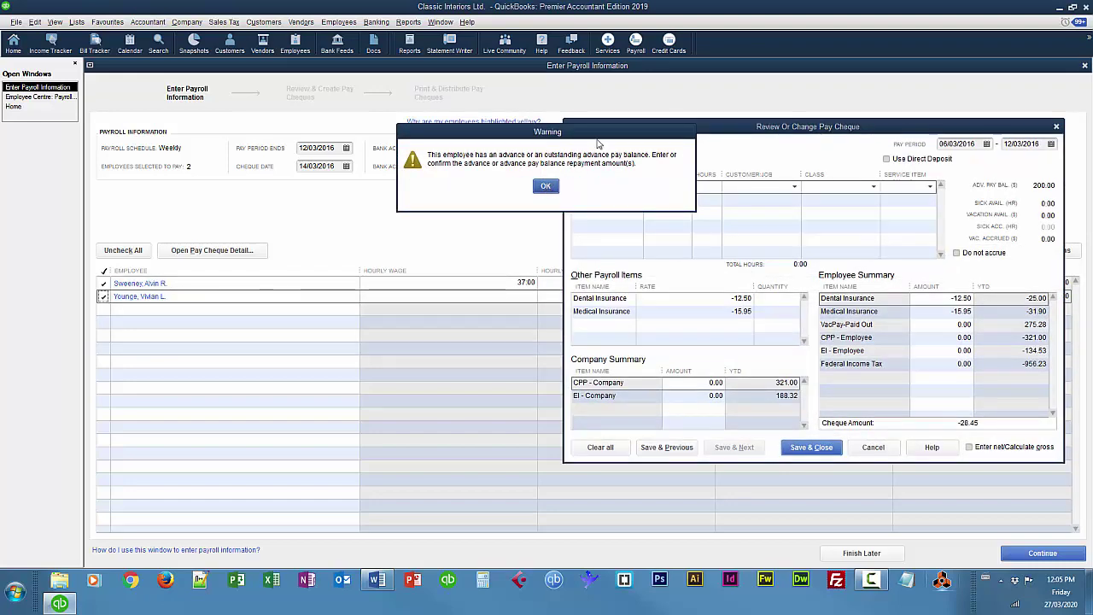
drag(607, 141, 879, 318)
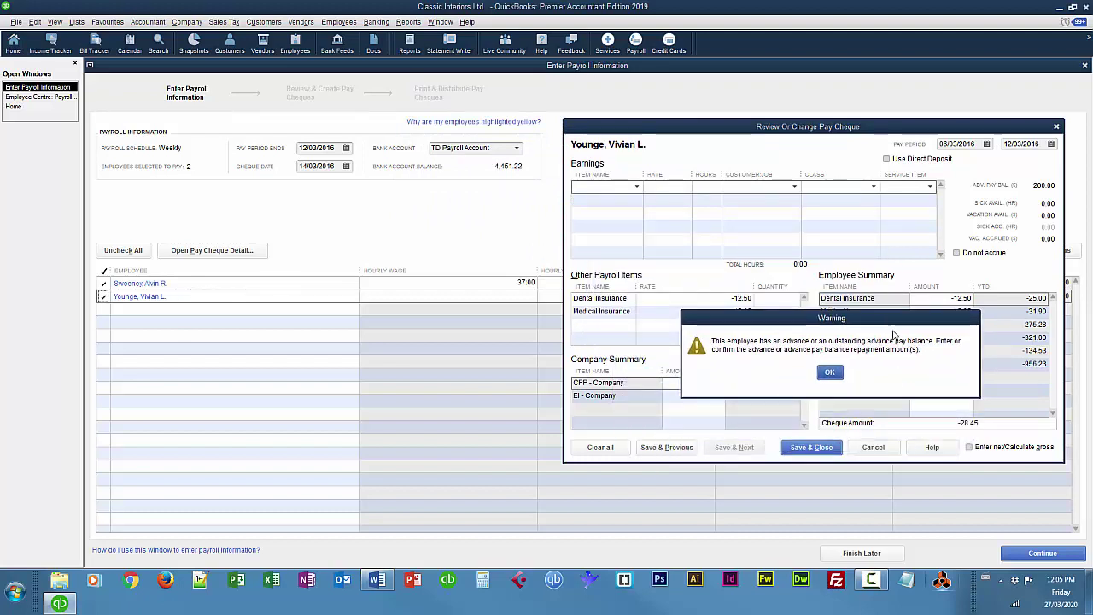
click(830, 373)
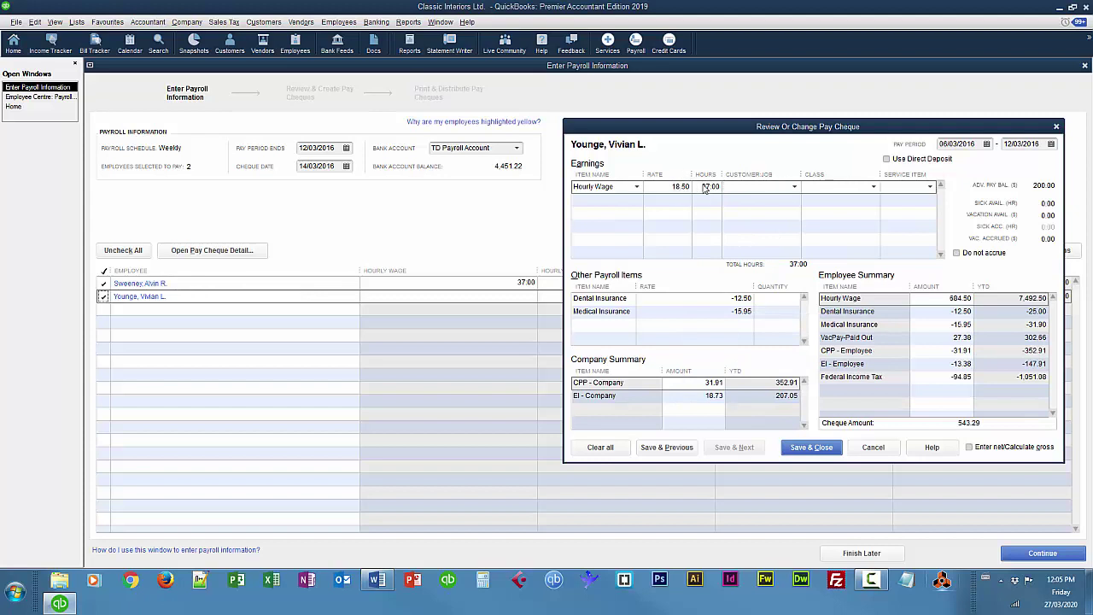
drag(701, 185, 752, 187)
text(20)
key(Tab)
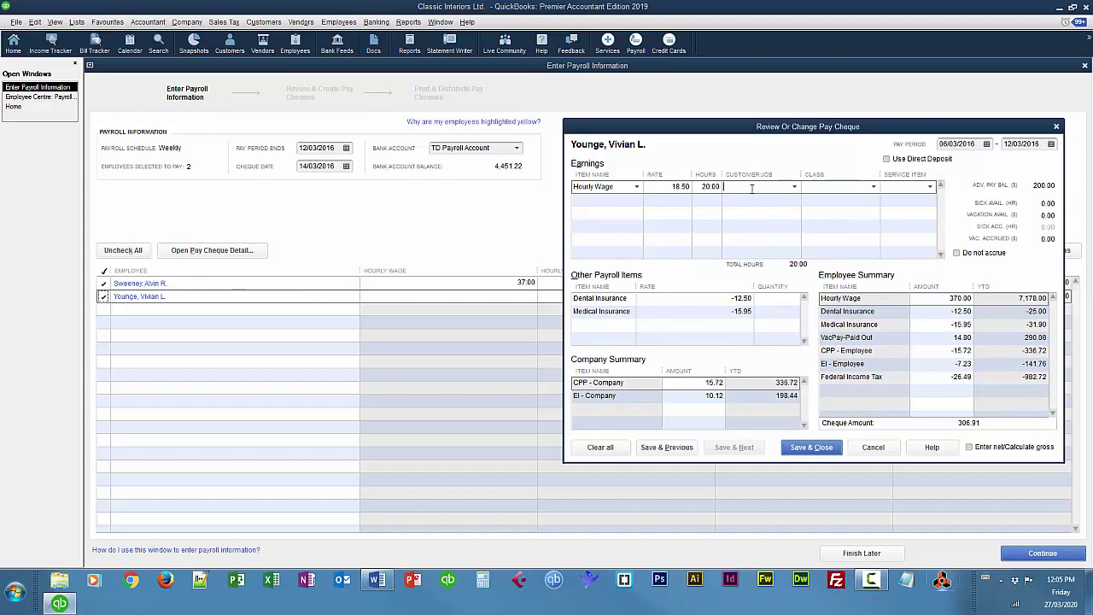
Add a second Hourly Wage earnings line with 17 hours at a rate of 20.50.
click(572, 201)
click(637, 201)
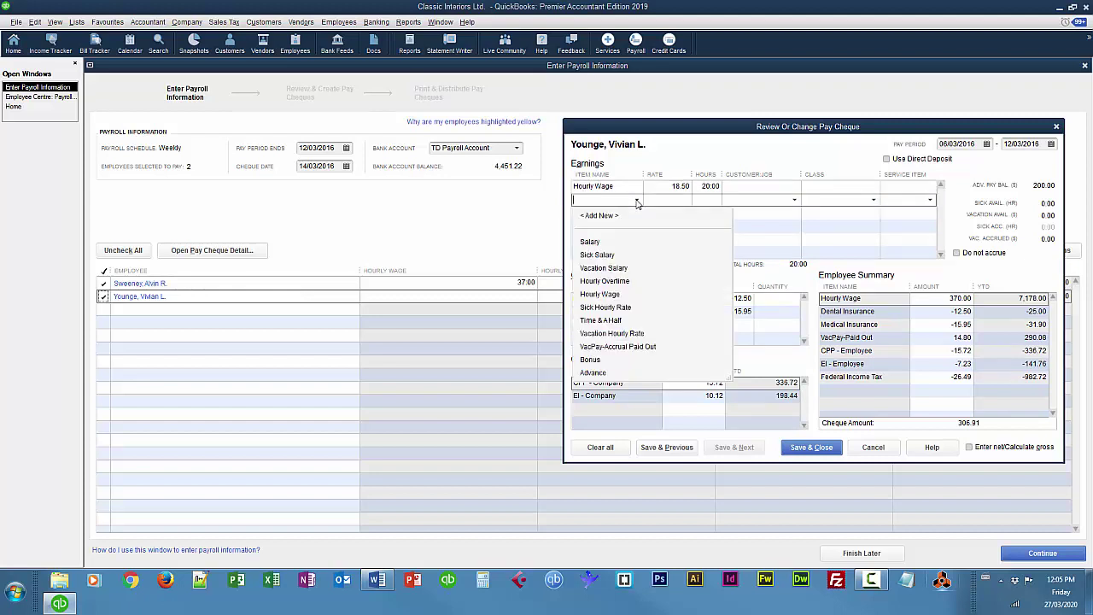
click(608, 294)
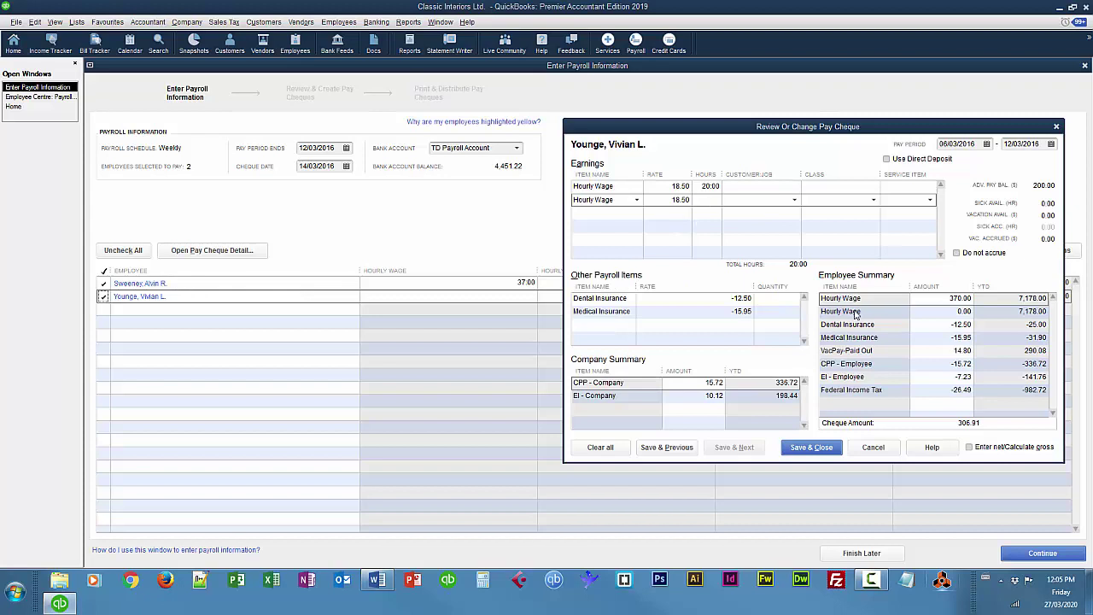
text(17)
key(Tab)
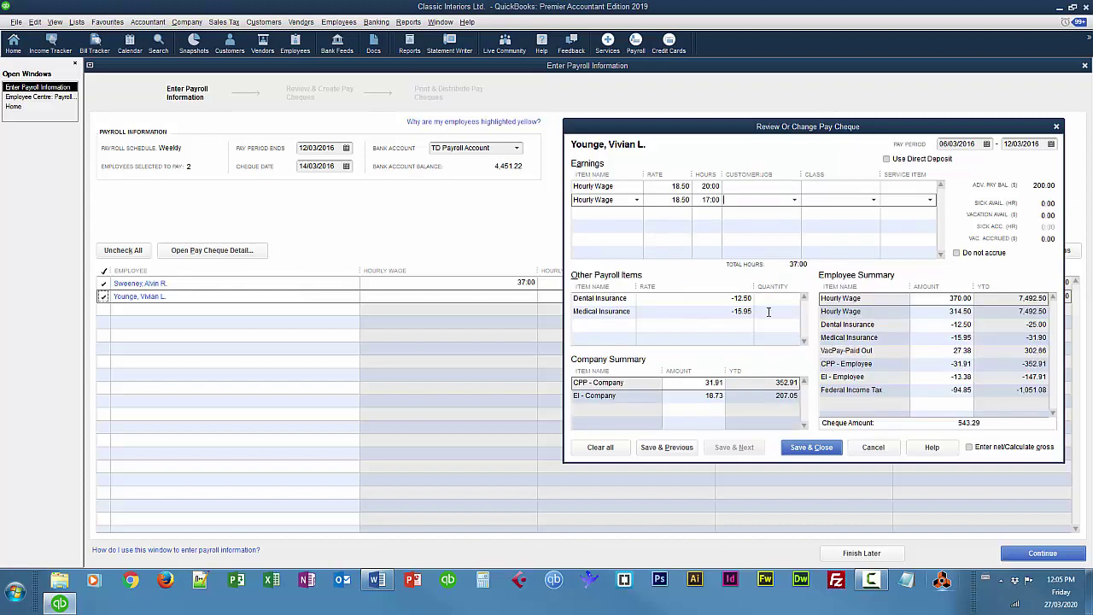
click(685, 201)
text(20.50)
key(Tab)
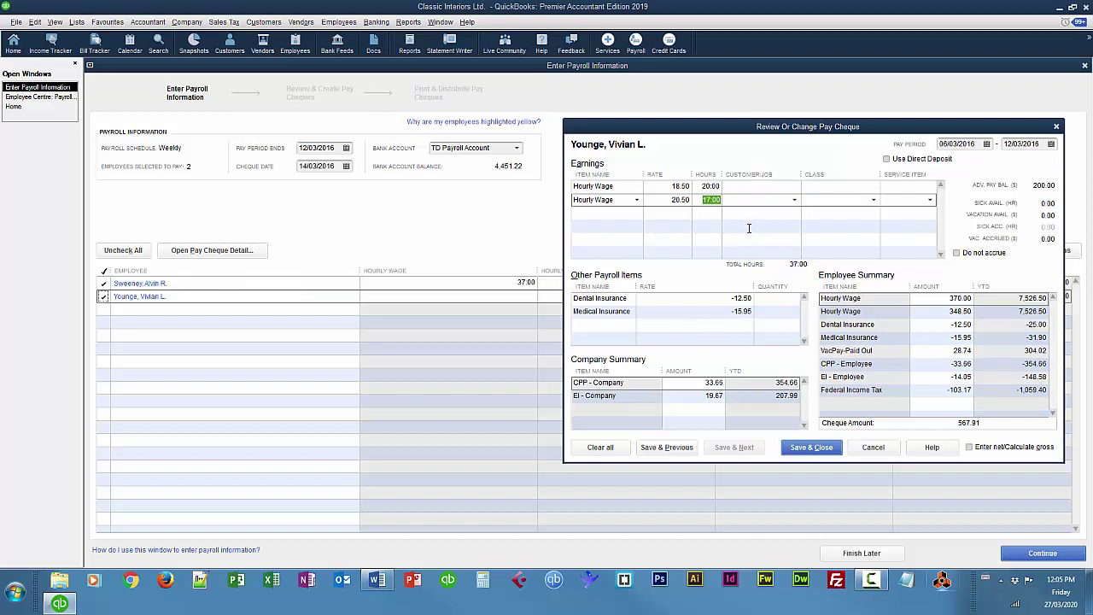
Add an Advance line to the same employee's earnings and enter the advance repayment amount.
click(604, 212)
click(636, 213)
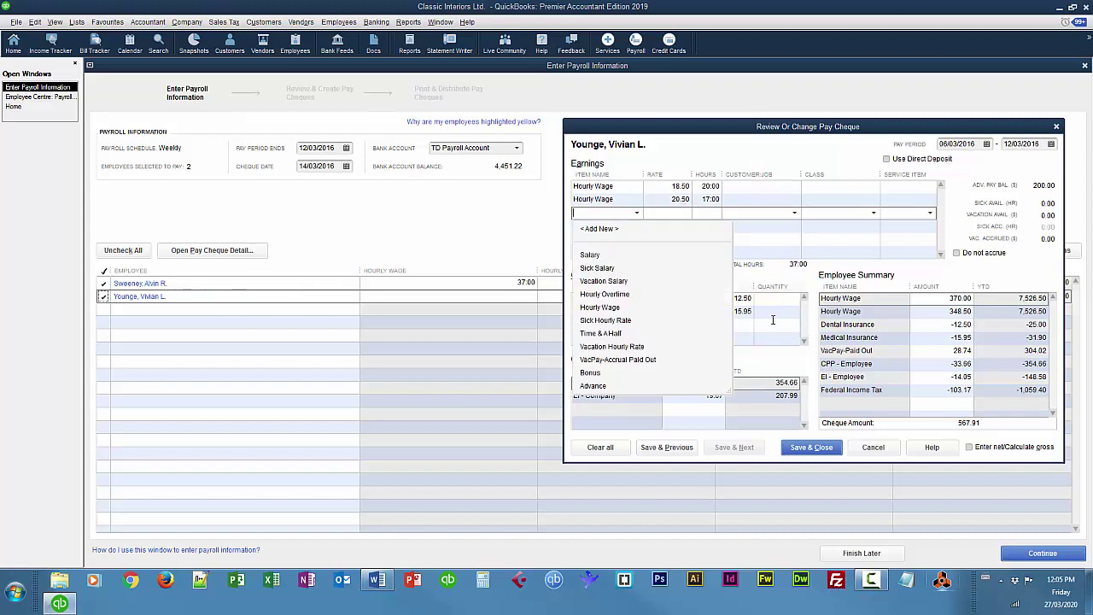
click(598, 386)
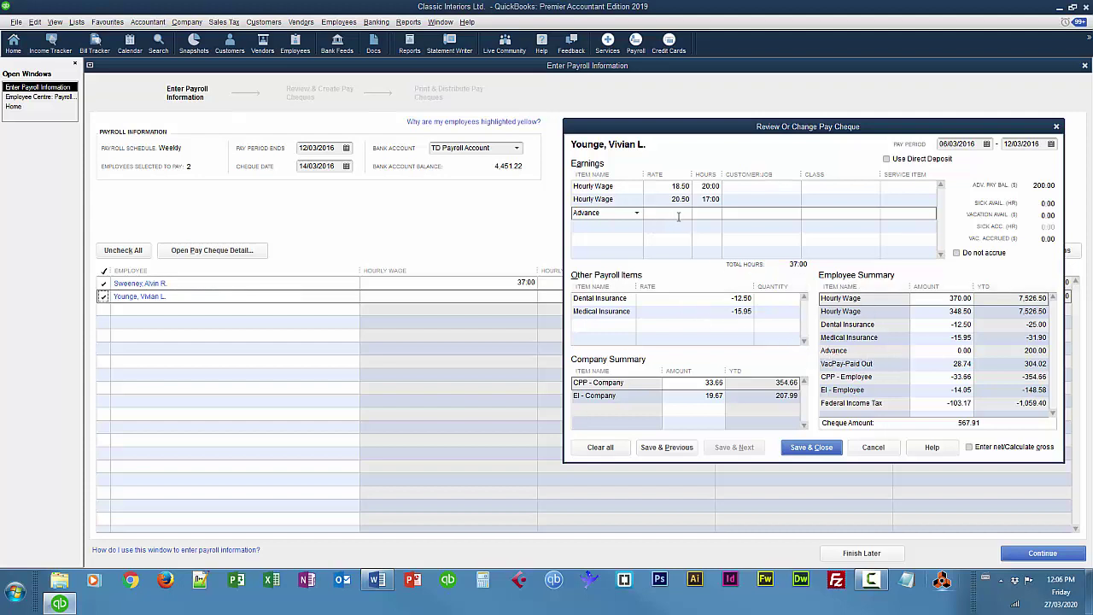
text(00)
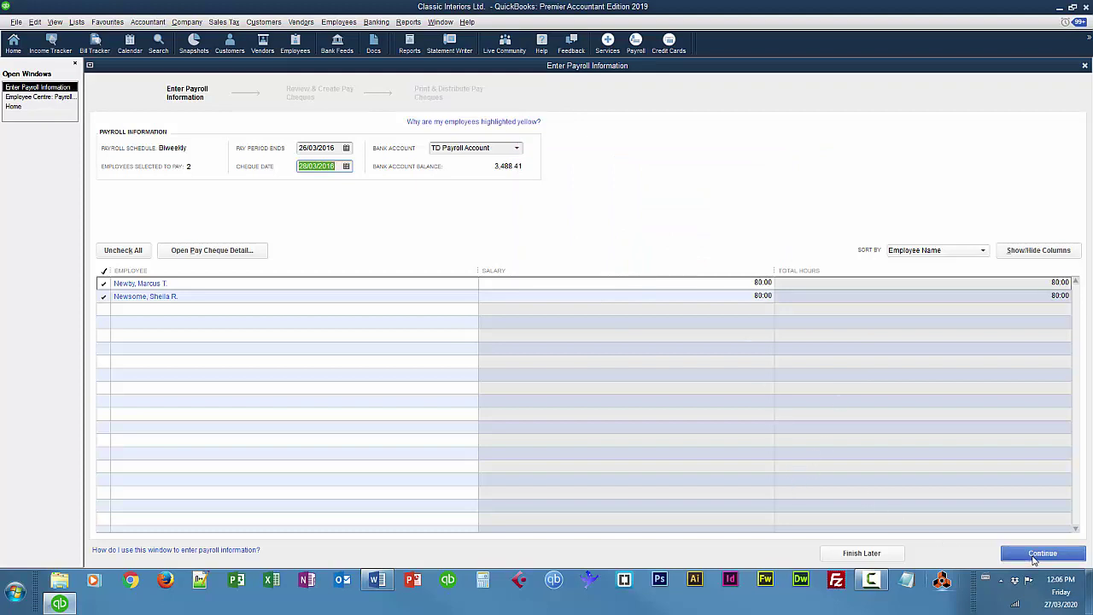
Process the scheduled biweekly payroll with cheque date 28/03/2016, creating both employees' pay cheques and closing the payroll run.
click(1037, 557)
click(1040, 554)
key(Escape)
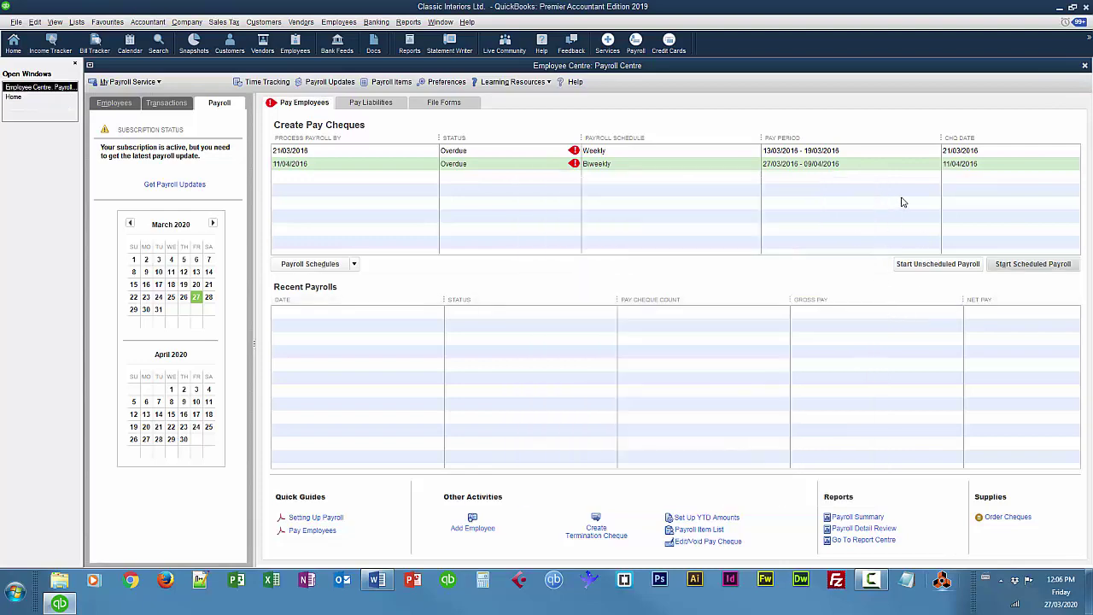